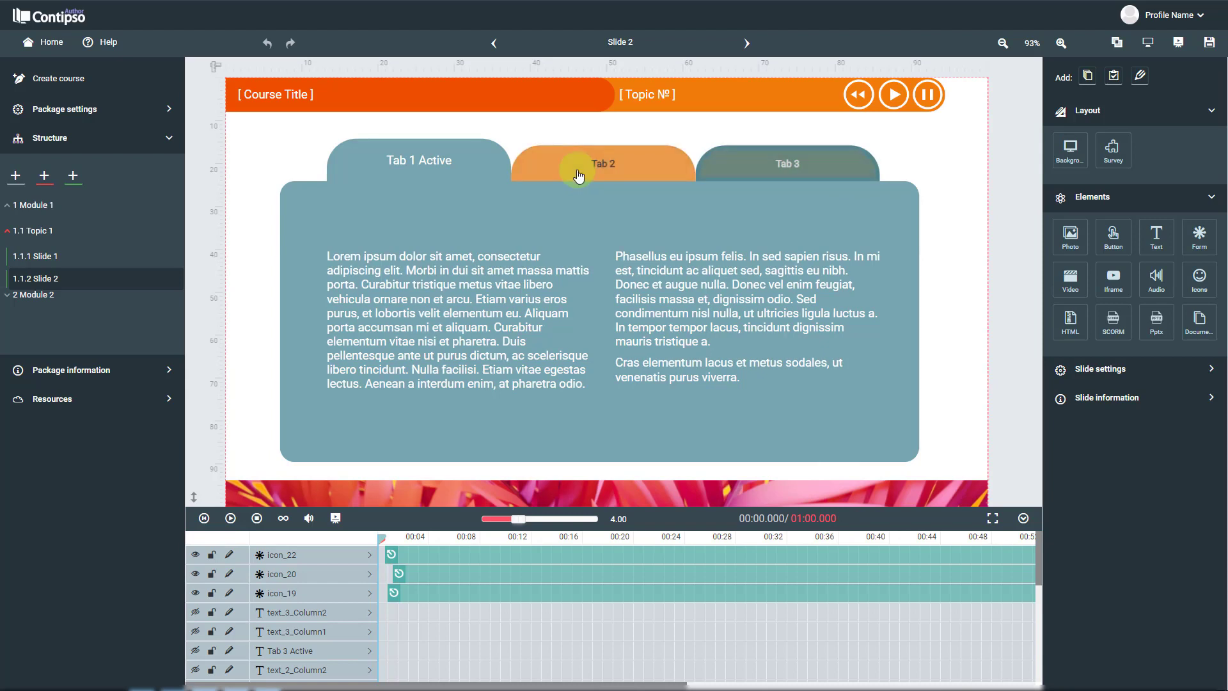
- Add an interaction to the play icon with the action "When the timeline reaches a certain second", affecting the Timeline
{"action": "left_click", "coordinate": [896, 102]}
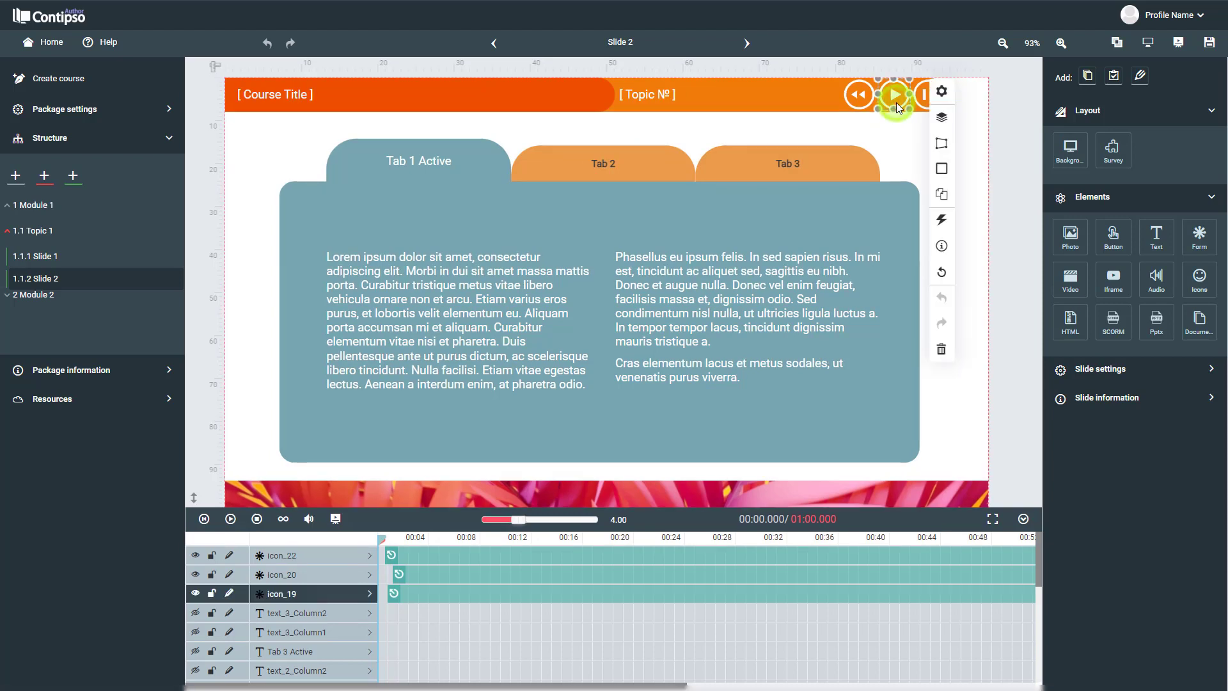
{"action": "left_click", "coordinate": [943, 221]}
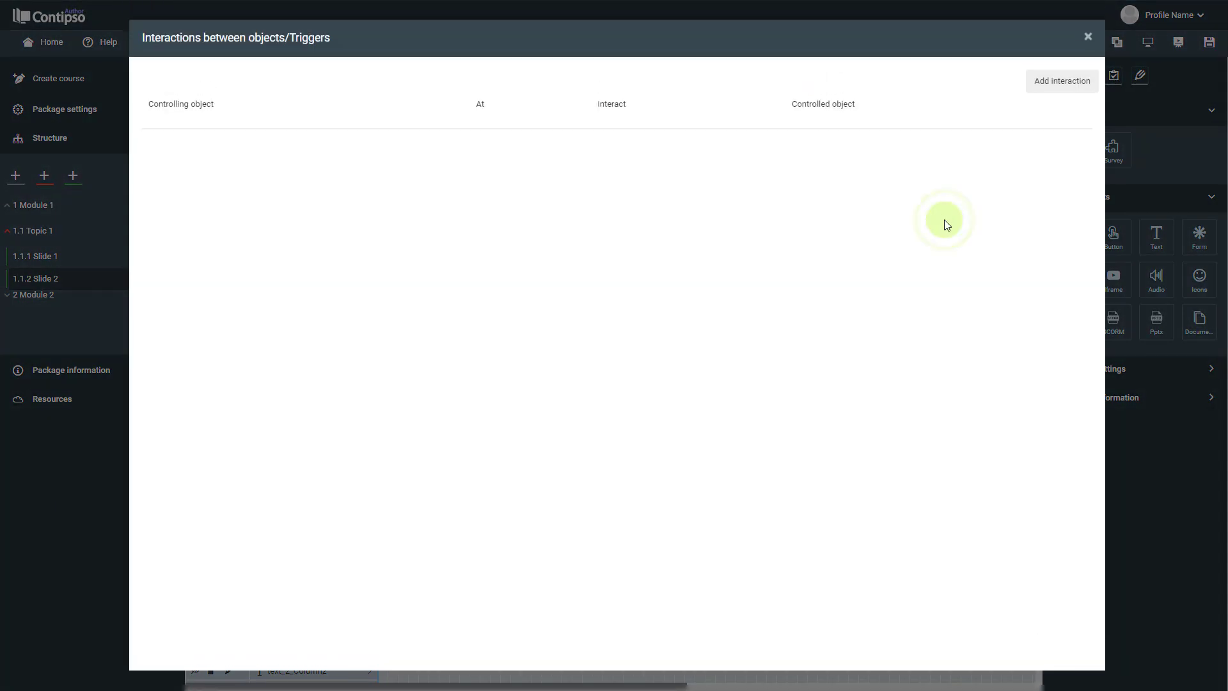
{"action": "left_click", "coordinate": [1075, 87]}
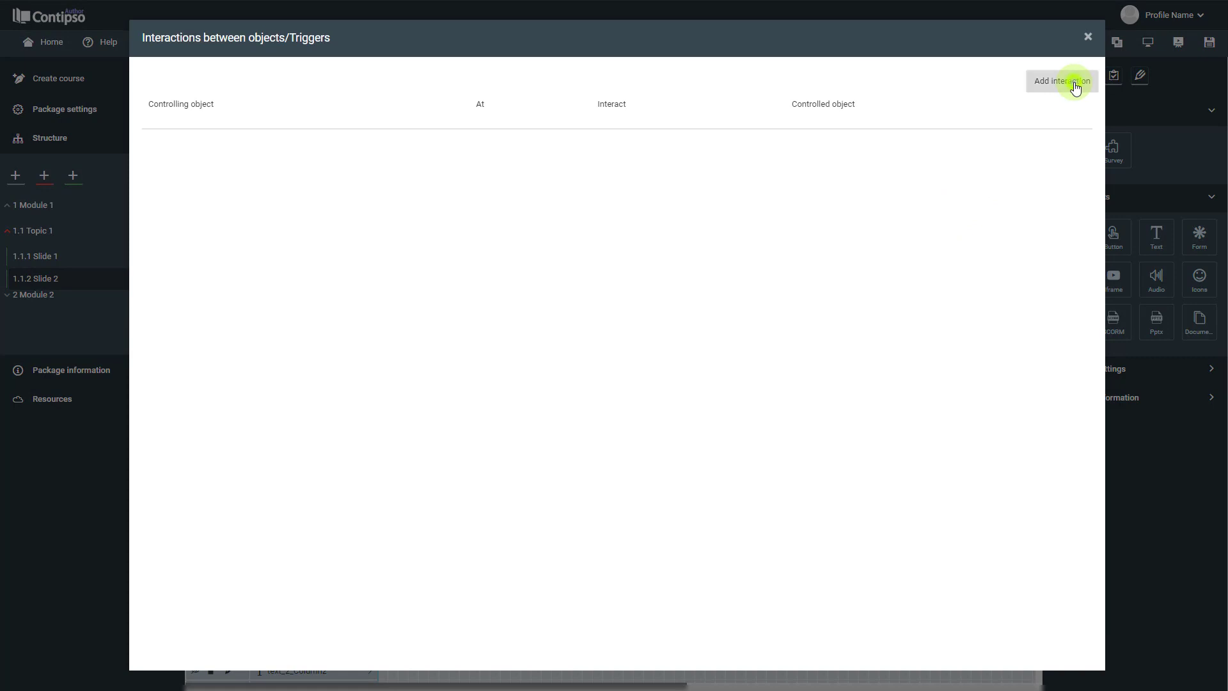
{"action": "left_click", "coordinate": [414, 212]}
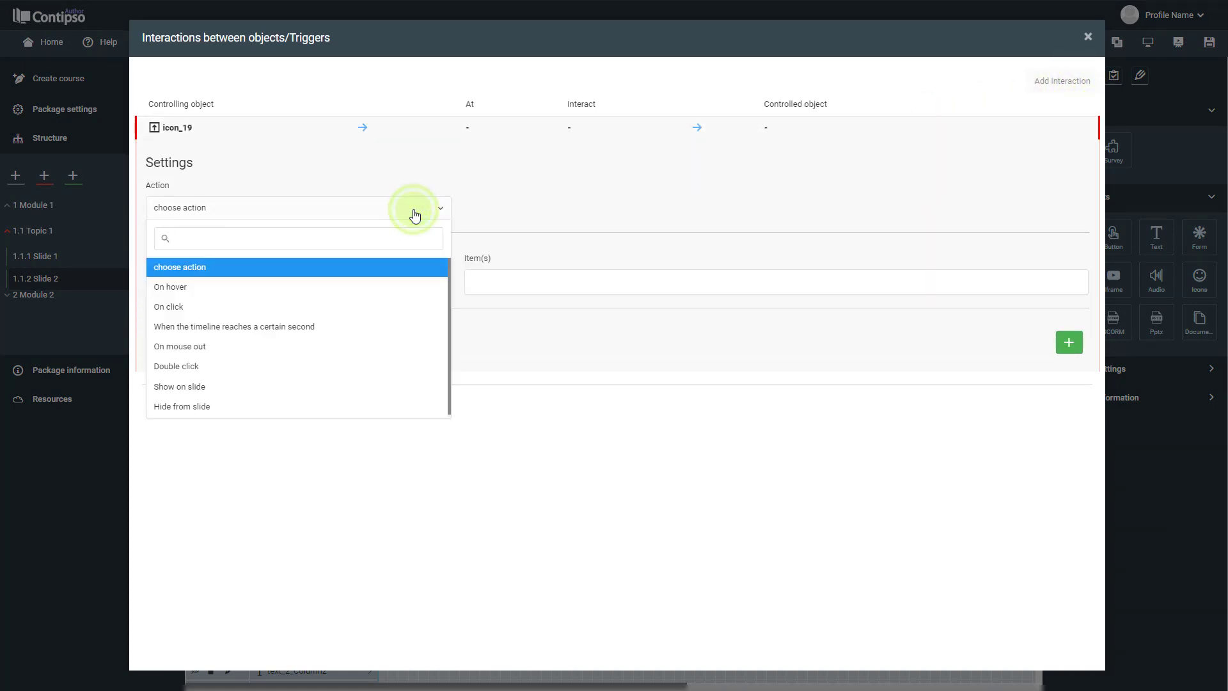
{"action": "left_click", "coordinate": [311, 329]}
{"action": "left_click", "coordinate": [315, 281]}
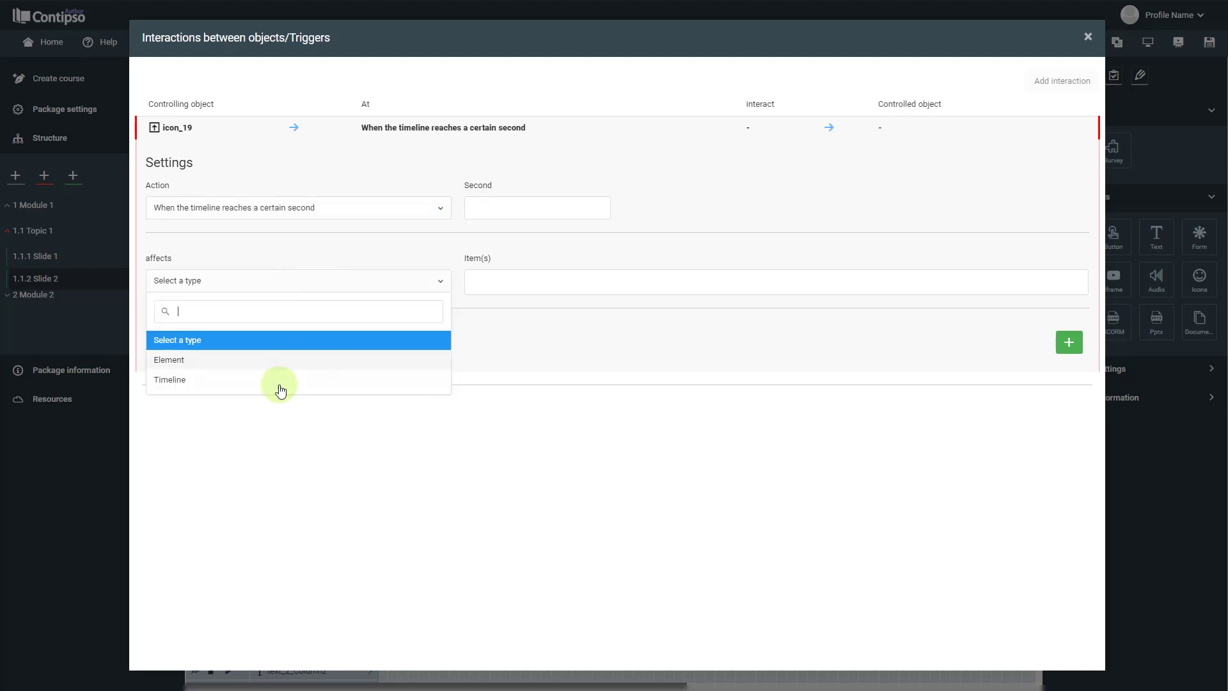
{"action": "left_click", "coordinate": [280, 381]}
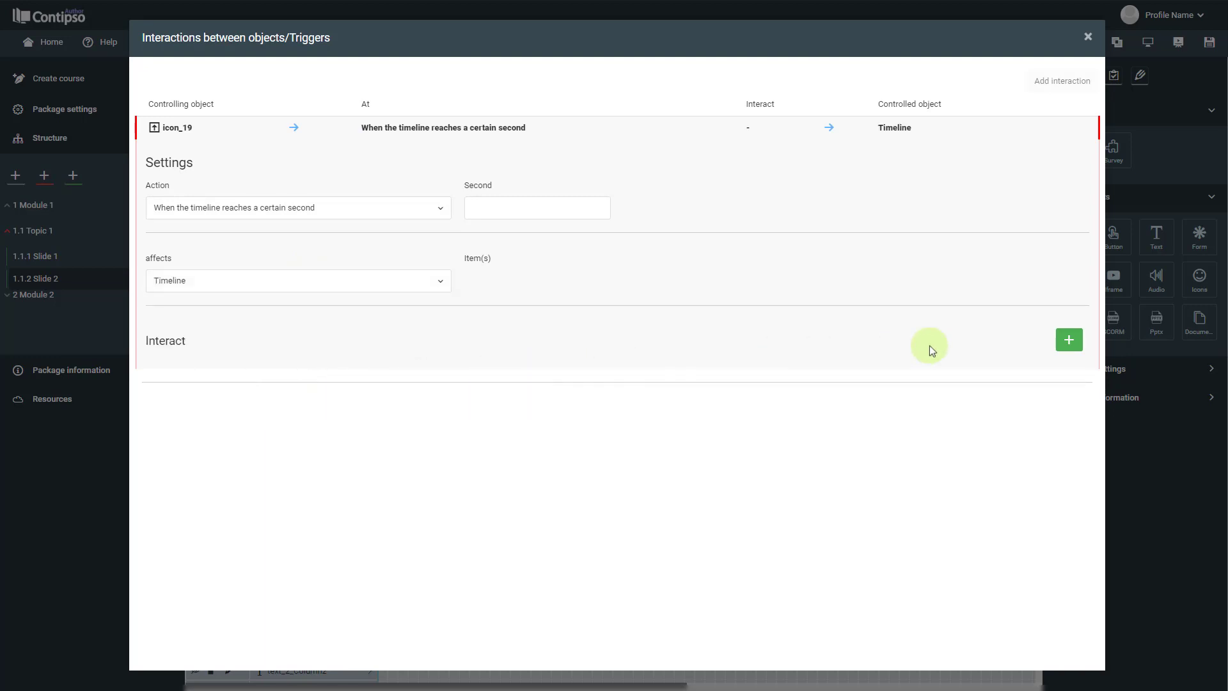
- Give the play icon's timeline interaction the Stop timeplayer parameter at second 5, apply it and close the interaction settings
{"action": "left_click", "coordinate": [1069, 342]}
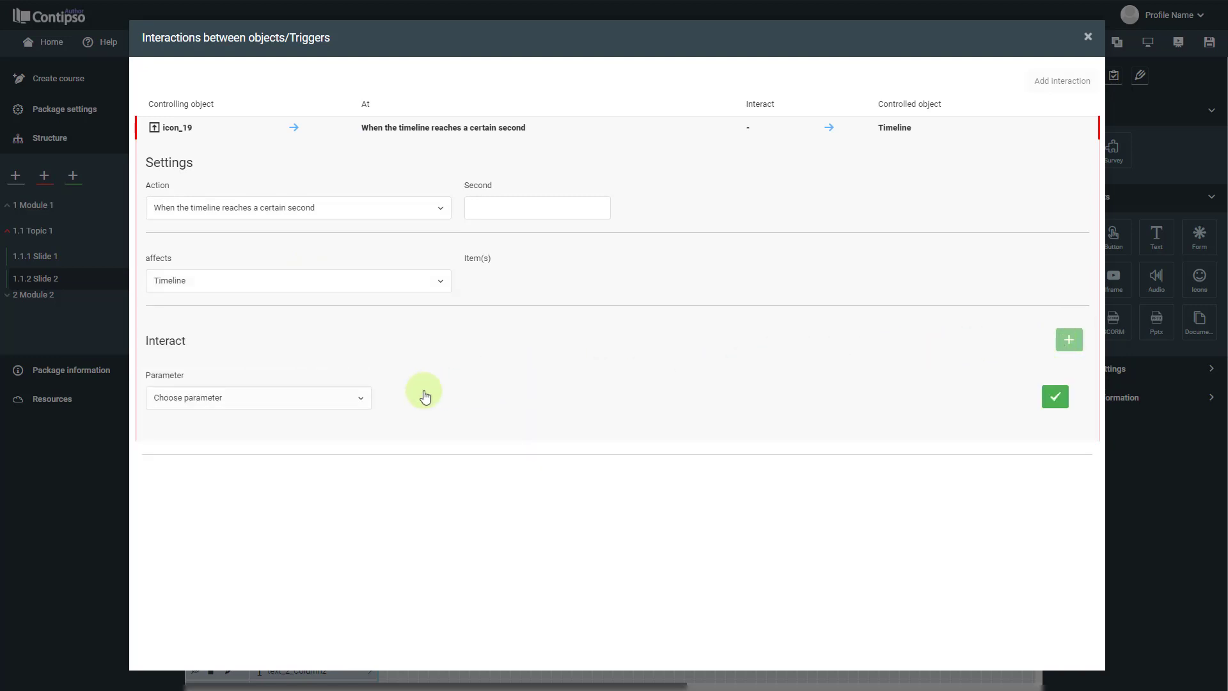
{"action": "left_click", "coordinate": [318, 403]}
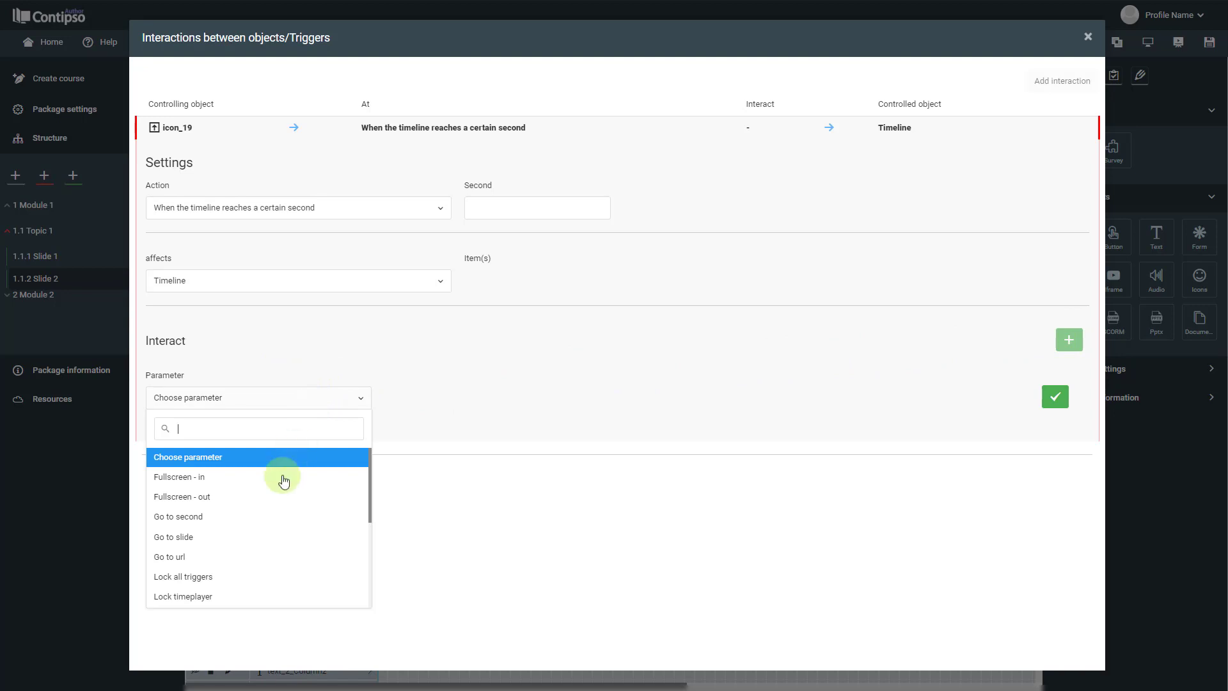
{"action": "scroll", "coordinate": [268, 516], "scroll_direction": "down", "scroll_amount": 3}
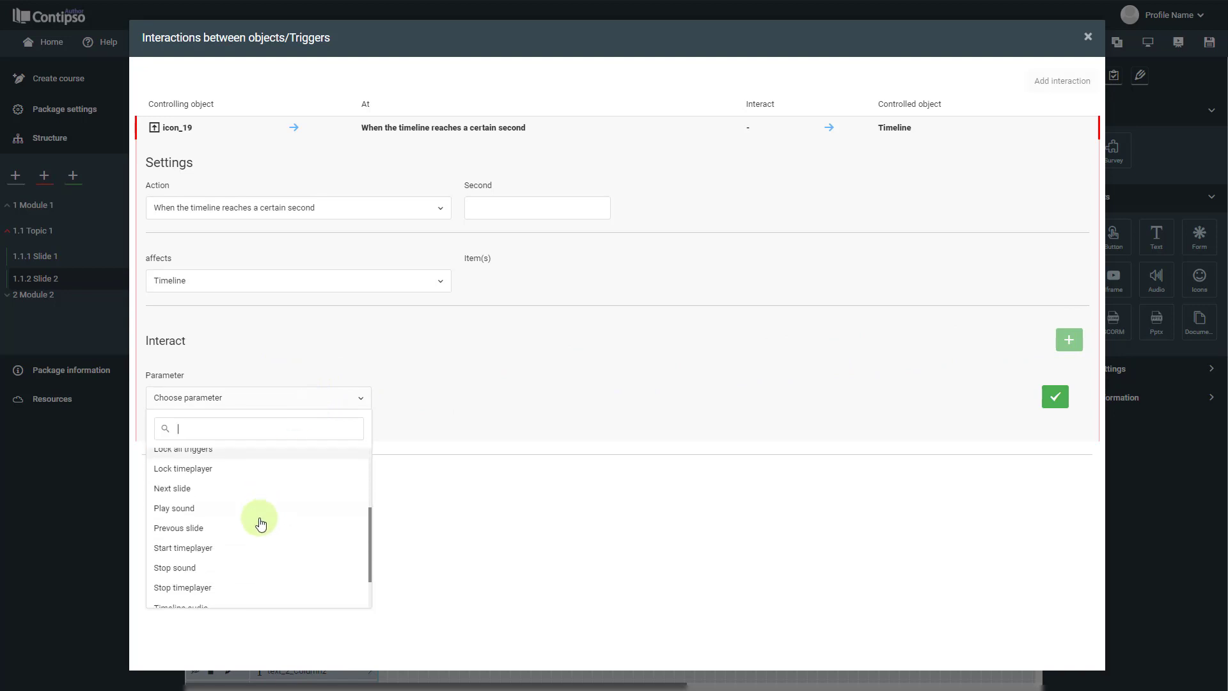
{"action": "scroll", "coordinate": [211, 573], "scroll_direction": "down", "scroll_amount": 1}
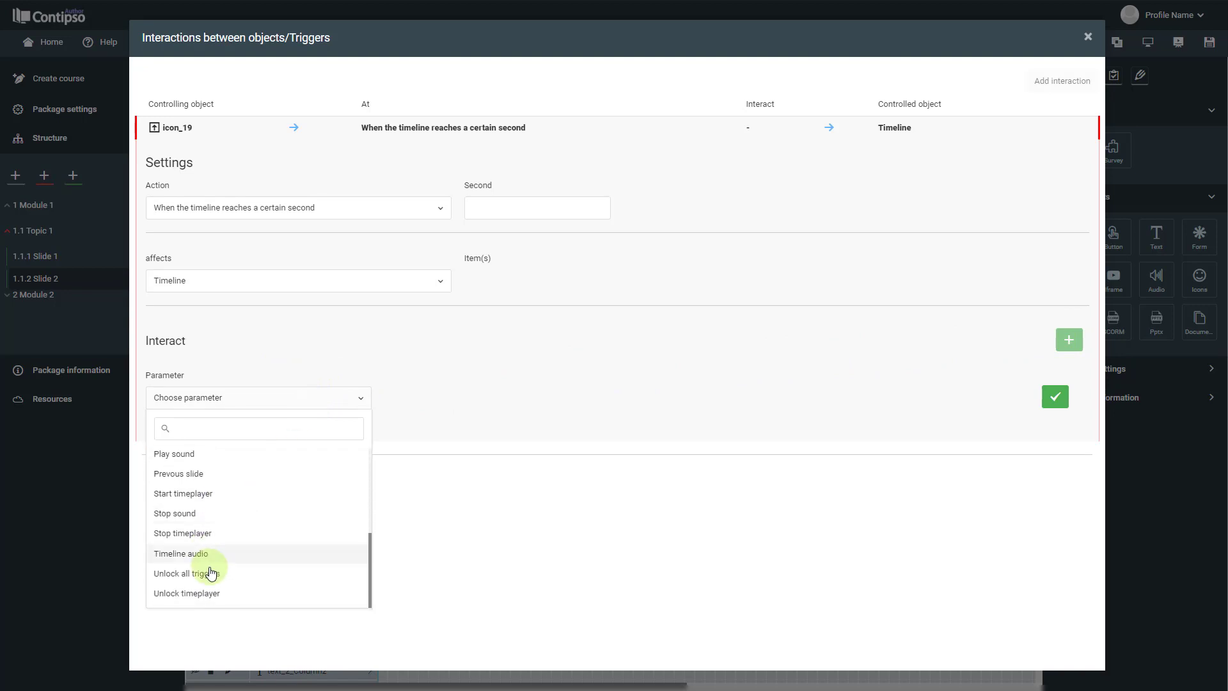
{"action": "left_click", "coordinate": [211, 532]}
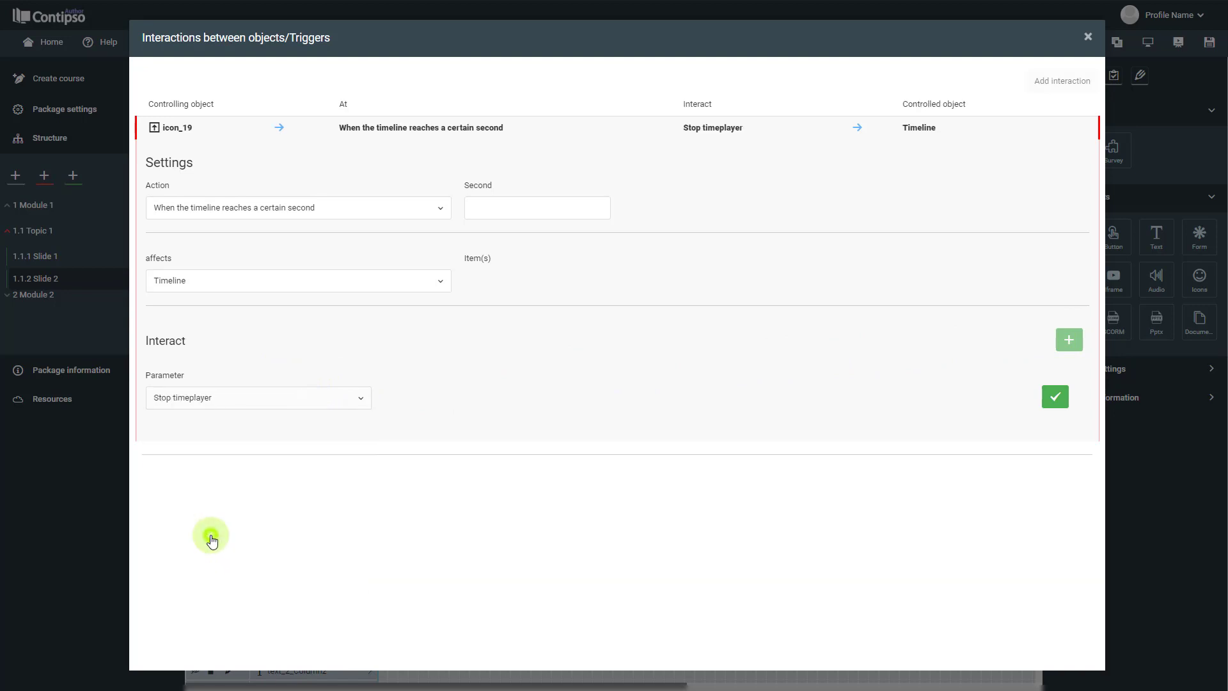
{"action": "left_click", "coordinate": [505, 210]}
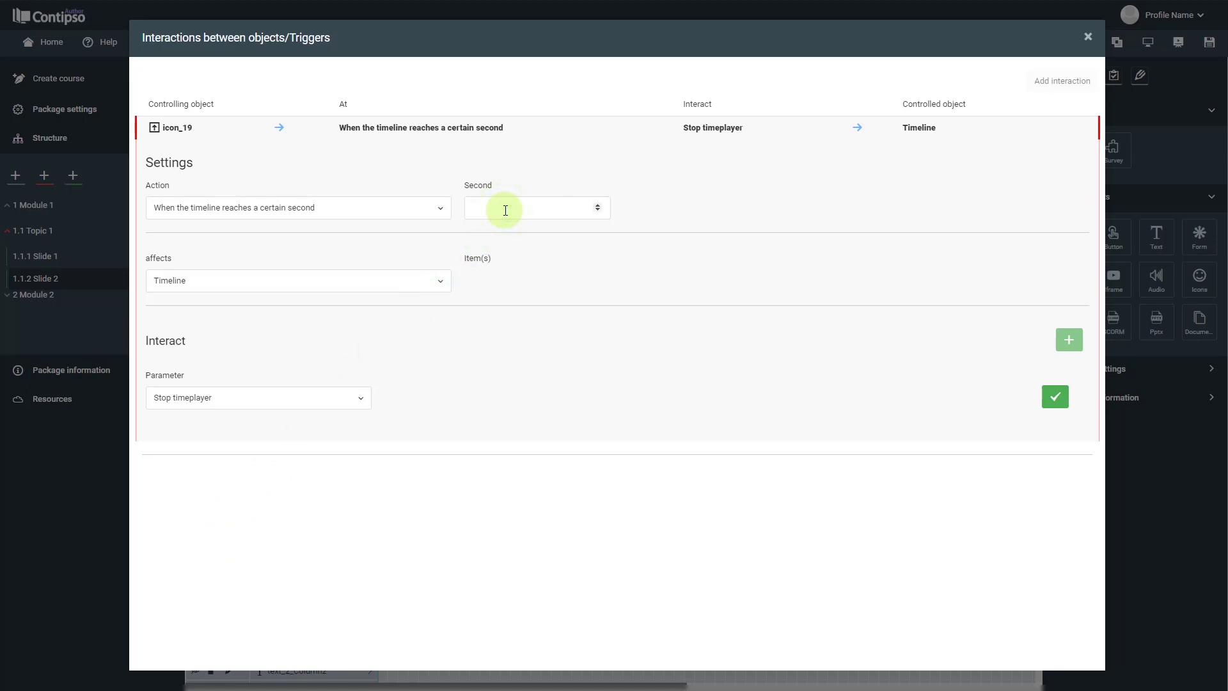
{"action": "type", "text": "5"}
{"action": "left_click", "coordinate": [1054, 398]}
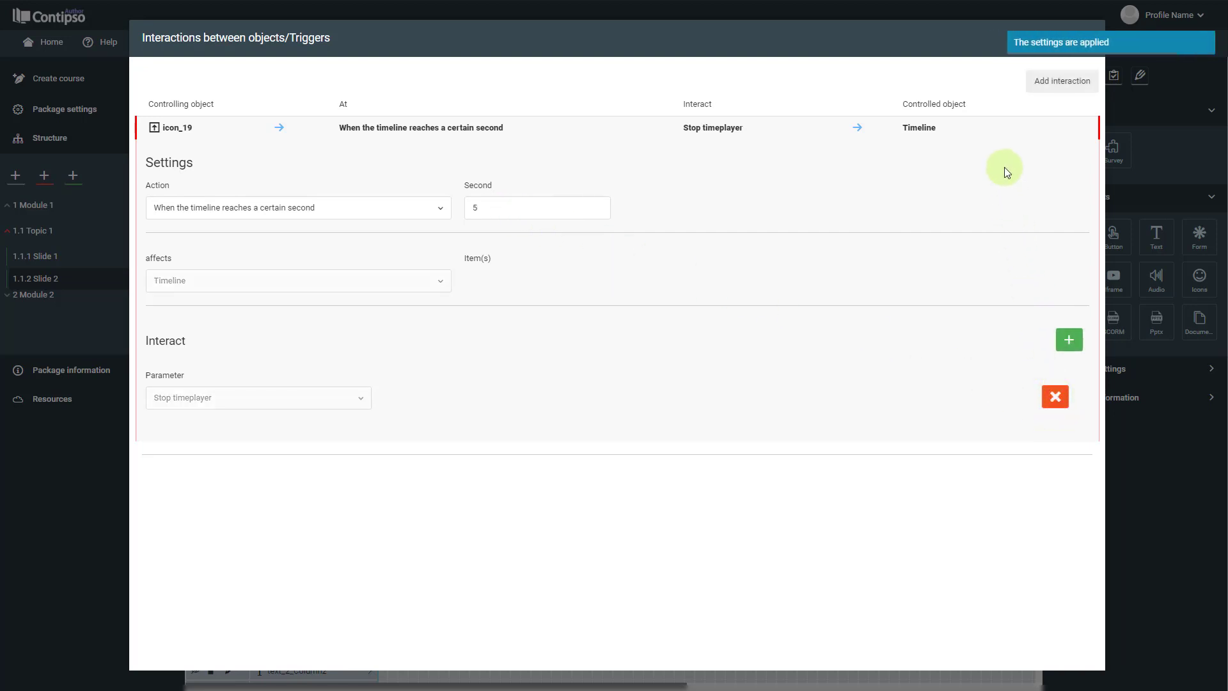
{"action": "left_click", "coordinate": [1085, 36]}
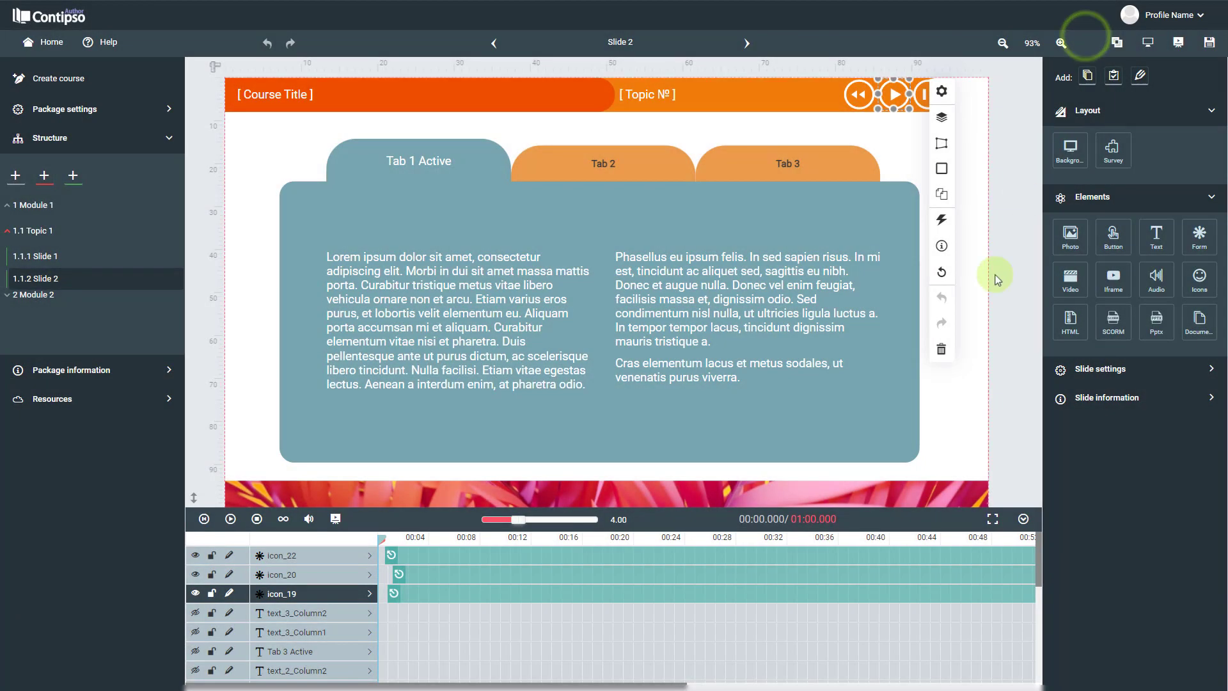
- Preview the slide to check how playback behaves at second 5, and return to the editor
{"action": "left_click", "coordinate": [1177, 43]}
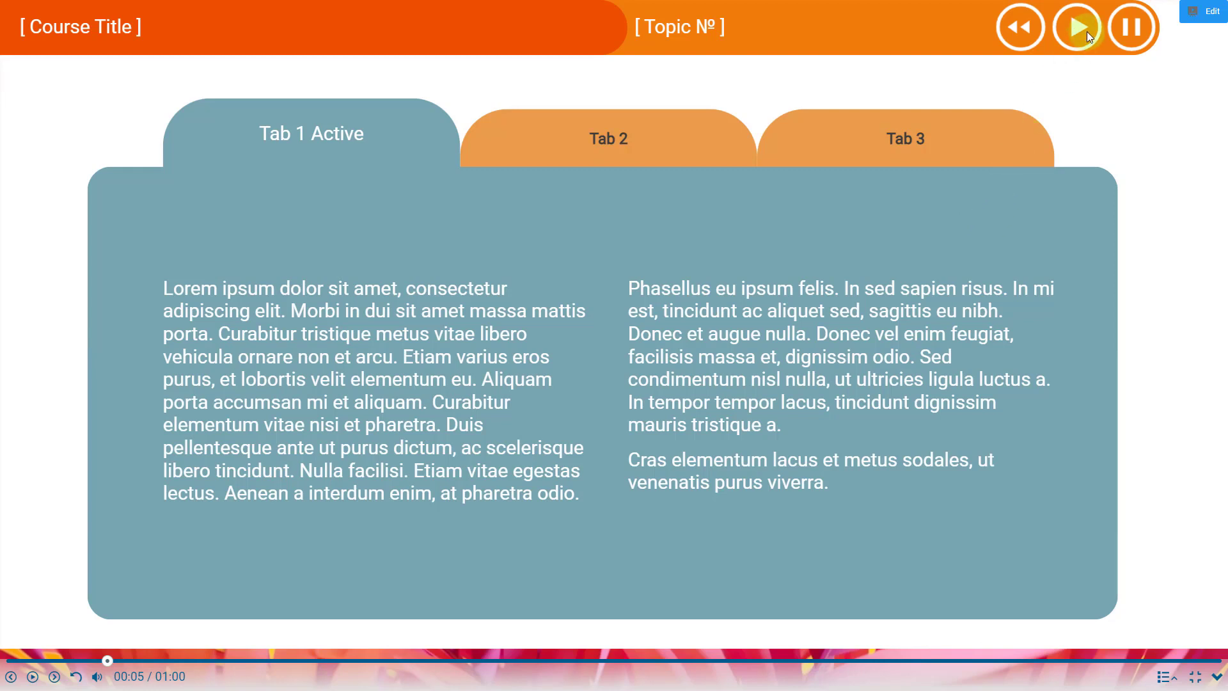
{"action": "key", "text": "Escape"}
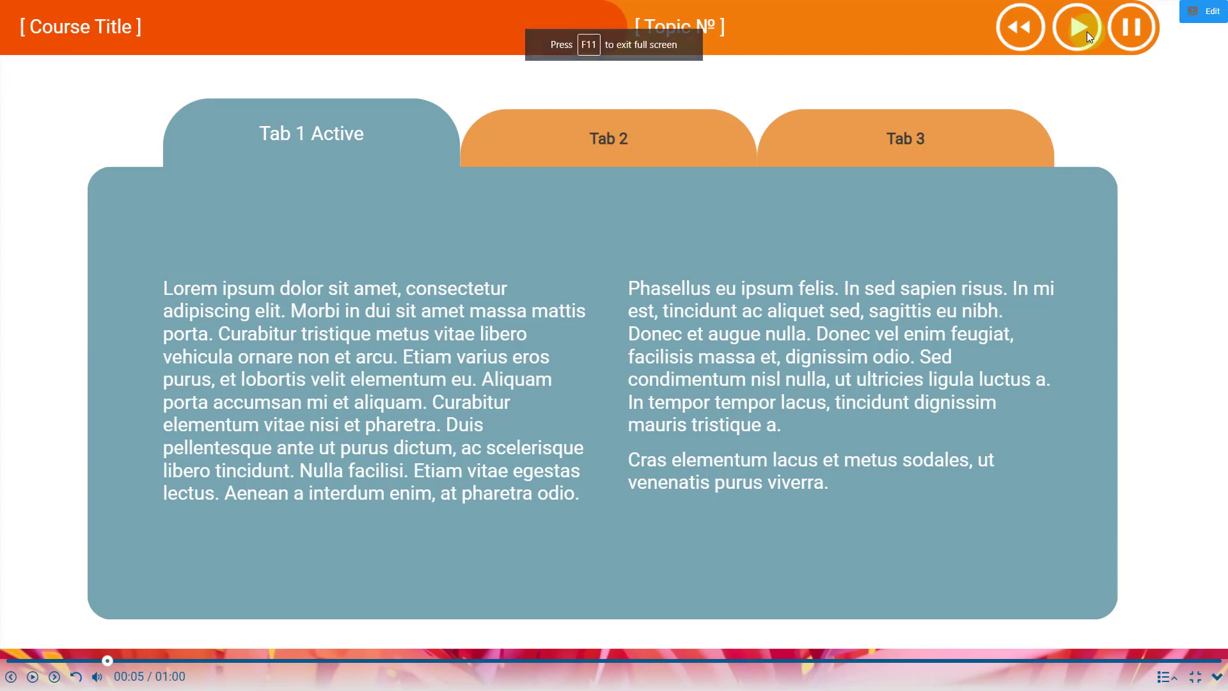
{"action": "key", "text": "ctrl+w"}
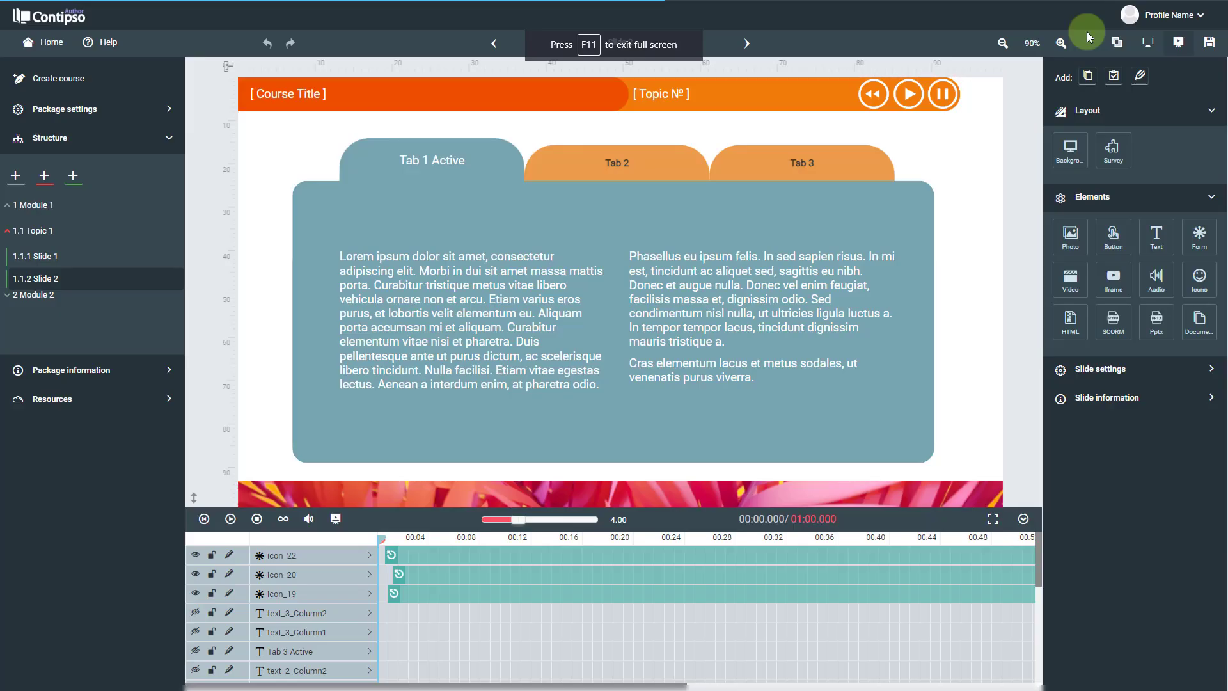
- Add a second interaction to the play icon with the action "On click", affecting the Timeline
{"action": "left_click", "coordinate": [908, 95]}
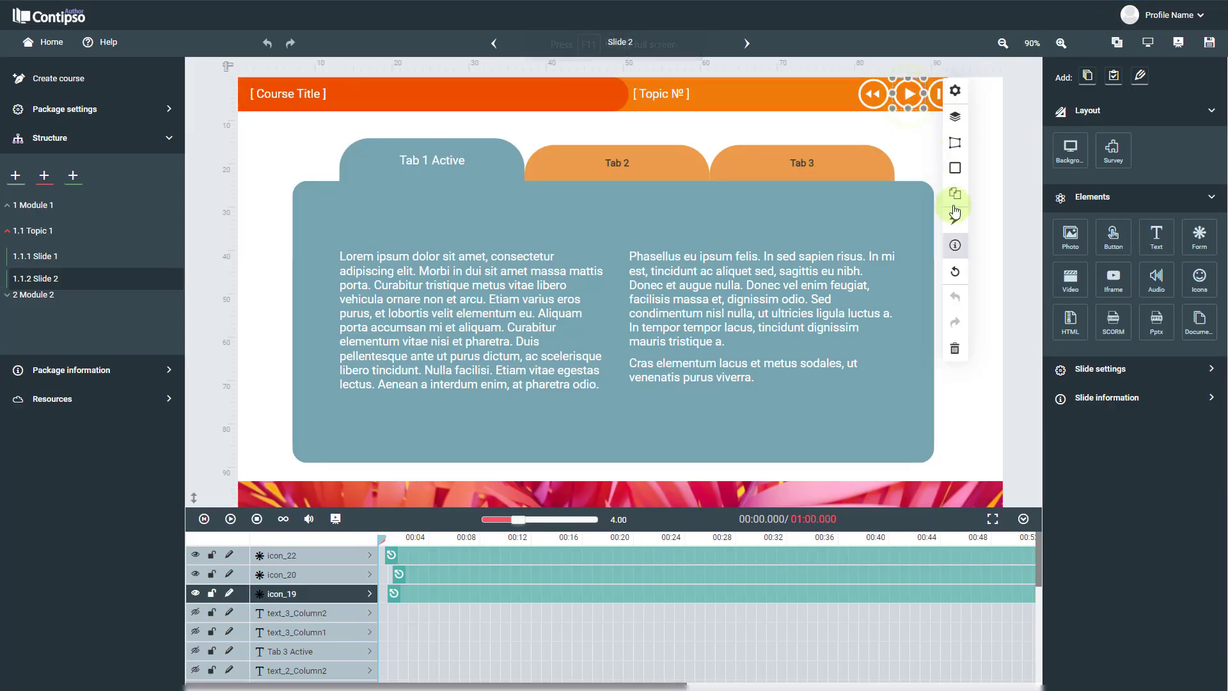
{"action": "left_click", "coordinate": [961, 226]}
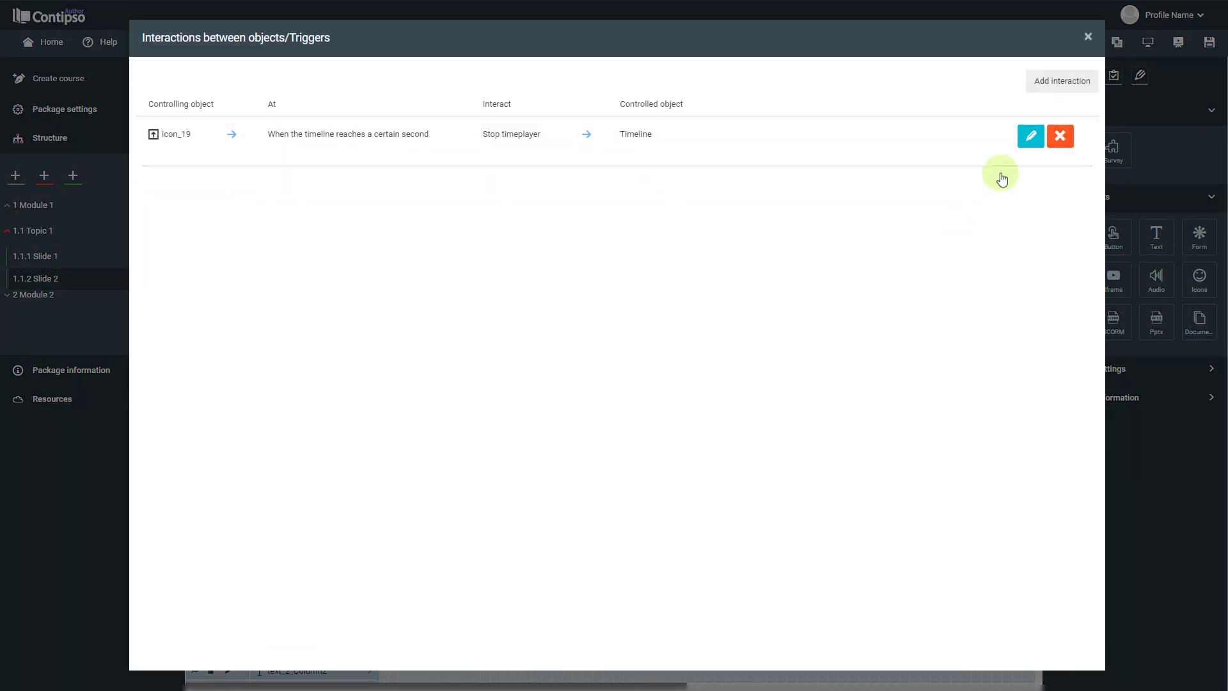
{"action": "left_click", "coordinate": [1063, 82]}
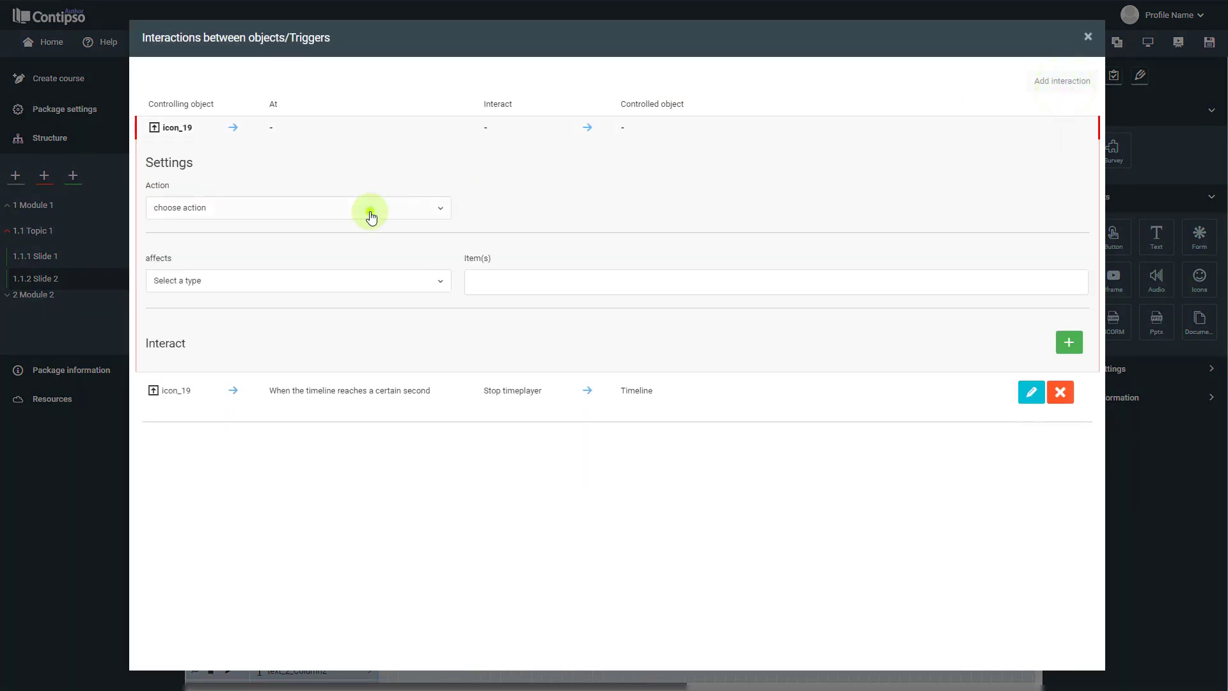
{"action": "left_click", "coordinate": [369, 209]}
{"action": "left_click", "coordinate": [257, 307]}
{"action": "left_click", "coordinate": [293, 281]}
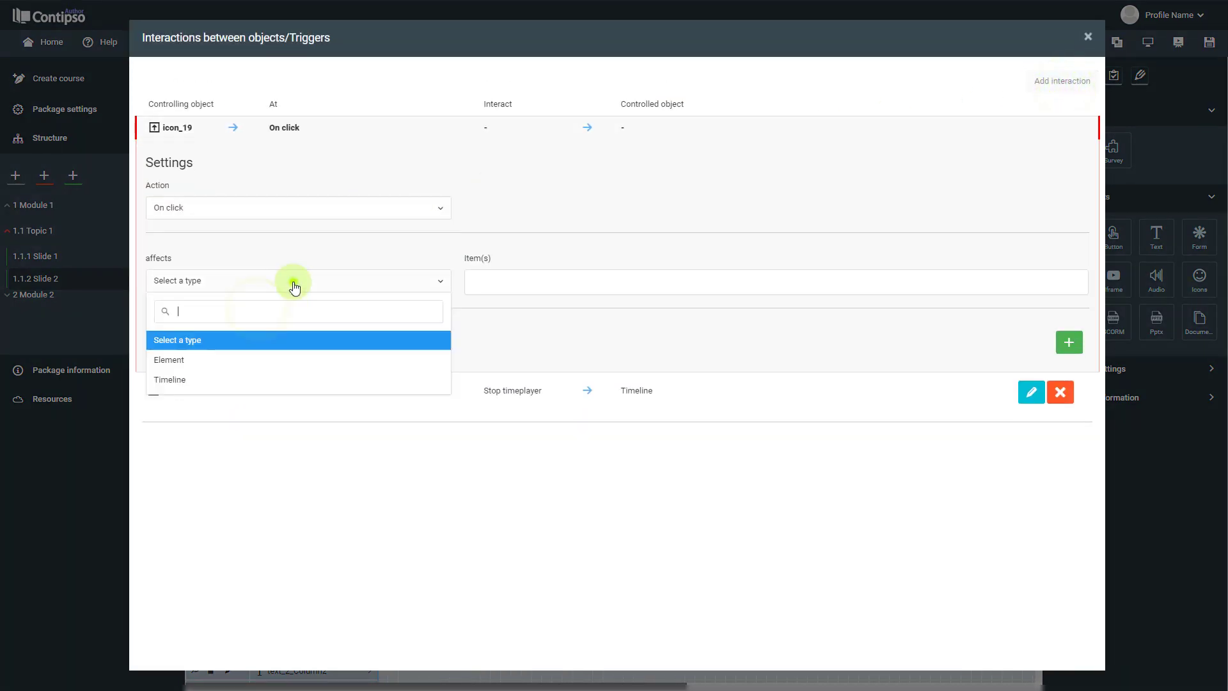
{"action": "left_click", "coordinate": [219, 381]}
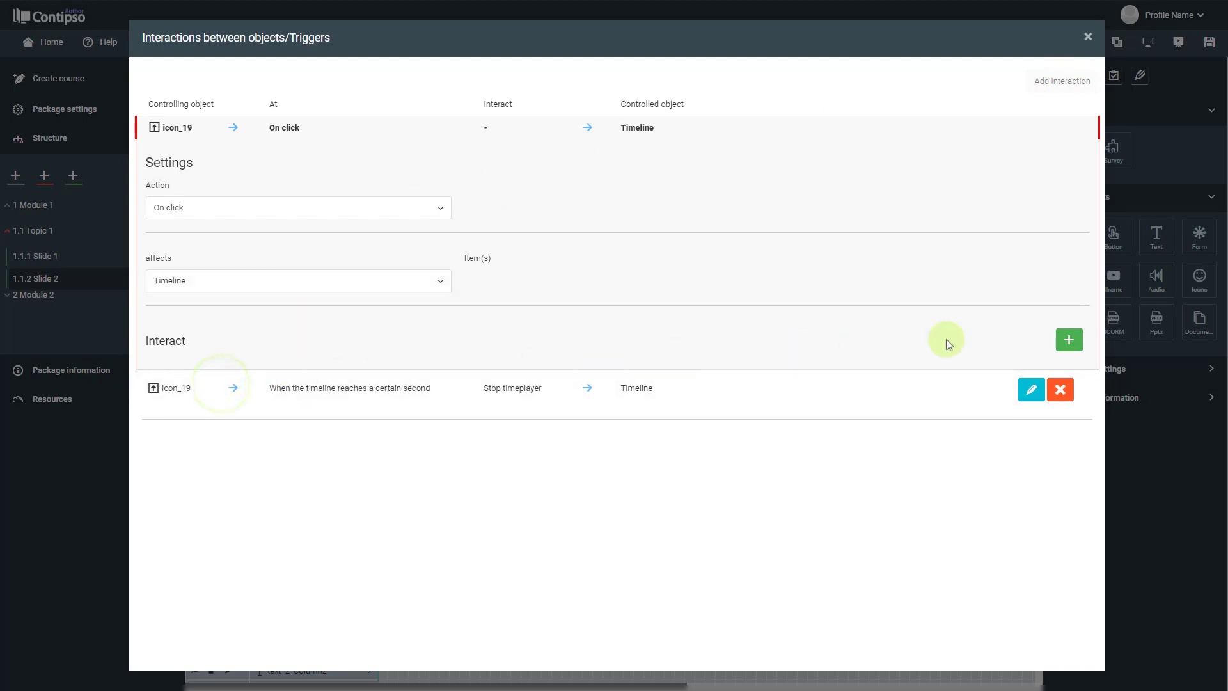
- Assign the Start timeplayer parameter to the play icon's "On click" interaction, apply it and leave the interaction settings with nothing selected
{"action": "left_click", "coordinate": [1063, 339]}
{"action": "left_click", "coordinate": [275, 402]}
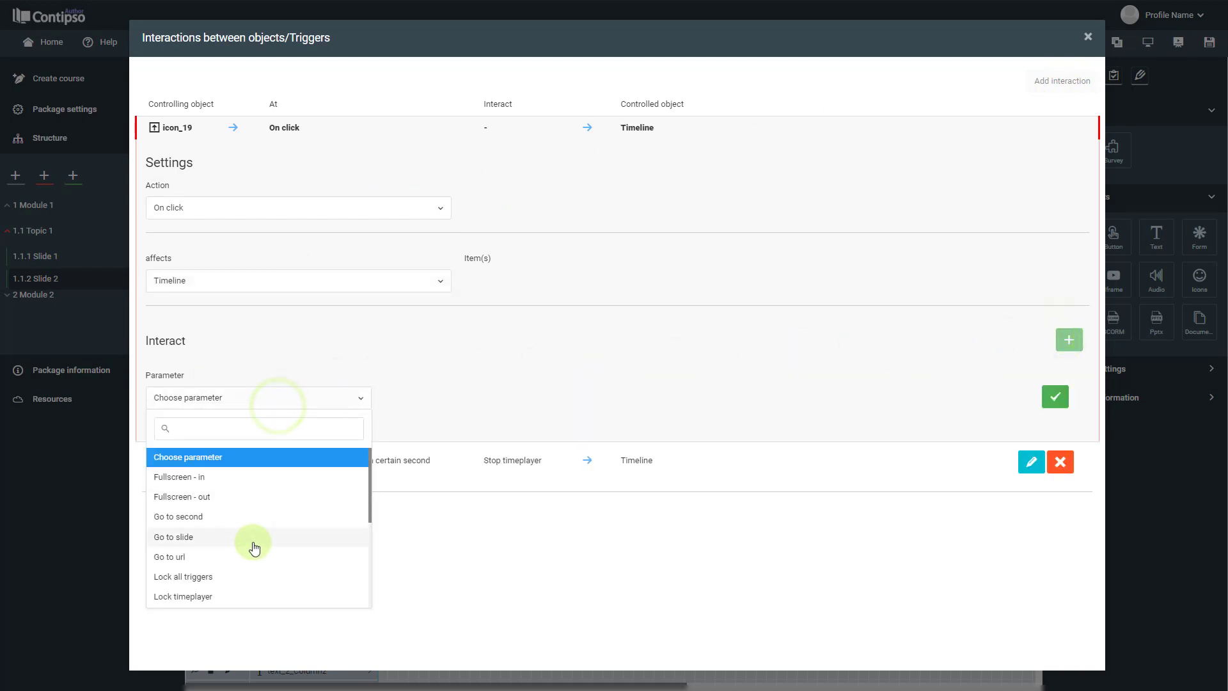
{"action": "scroll", "coordinate": [254, 547], "scroll_direction": "down", "scroll_amount": 1}
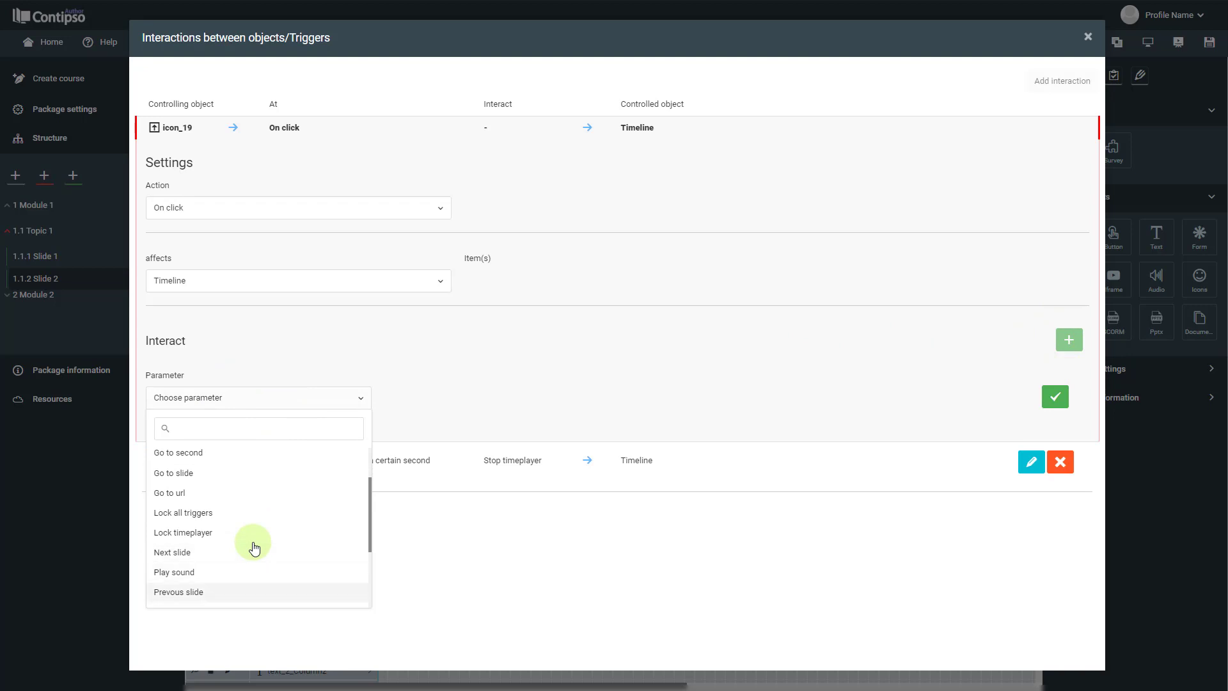
{"action": "scroll", "coordinate": [254, 546], "scroll_direction": "down", "scroll_amount": 1}
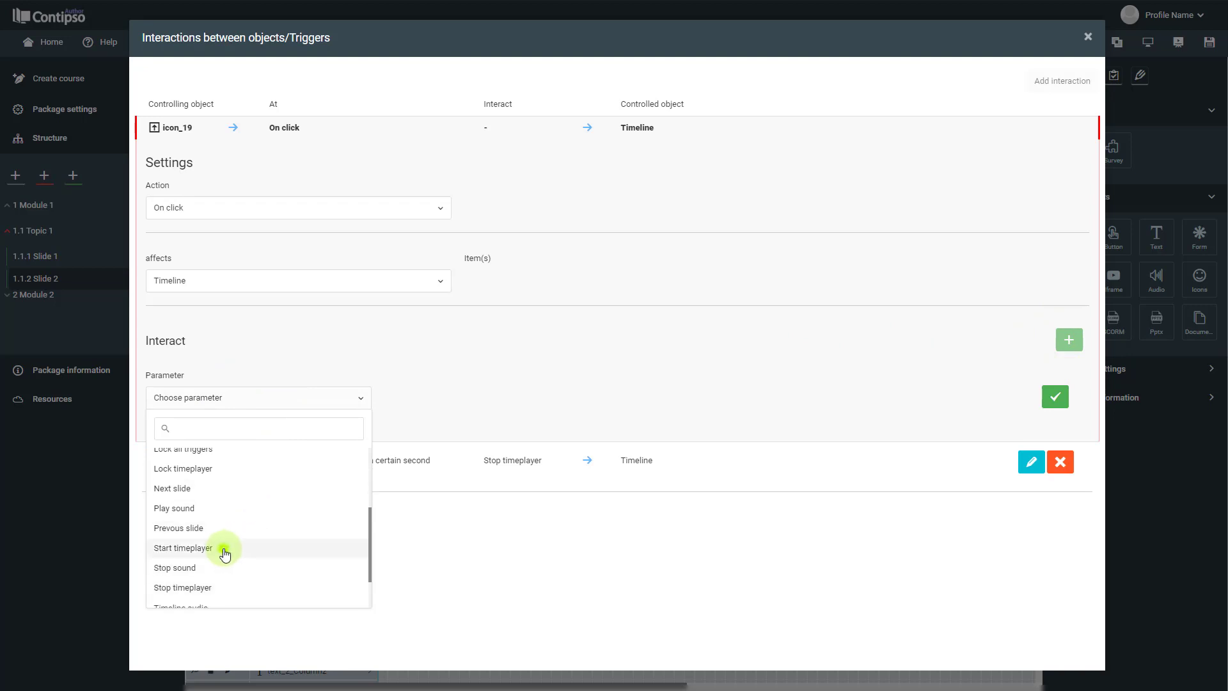
{"action": "left_click", "coordinate": [225, 550]}
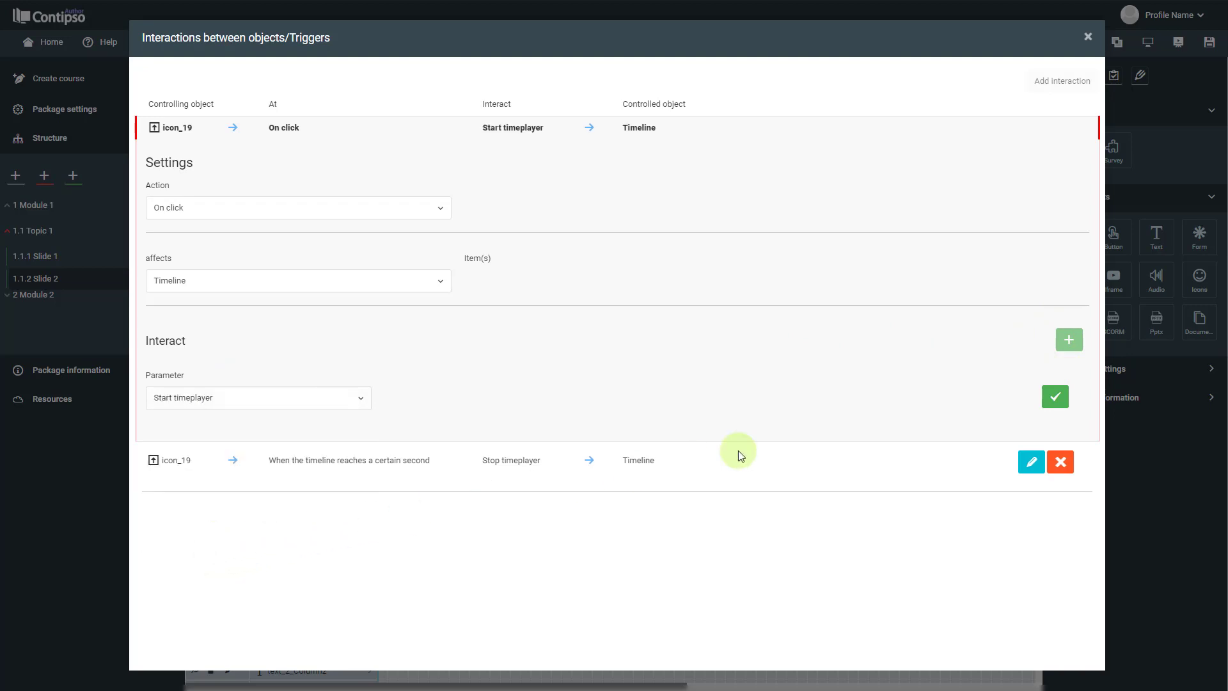
{"action": "left_click", "coordinate": [1055, 396]}
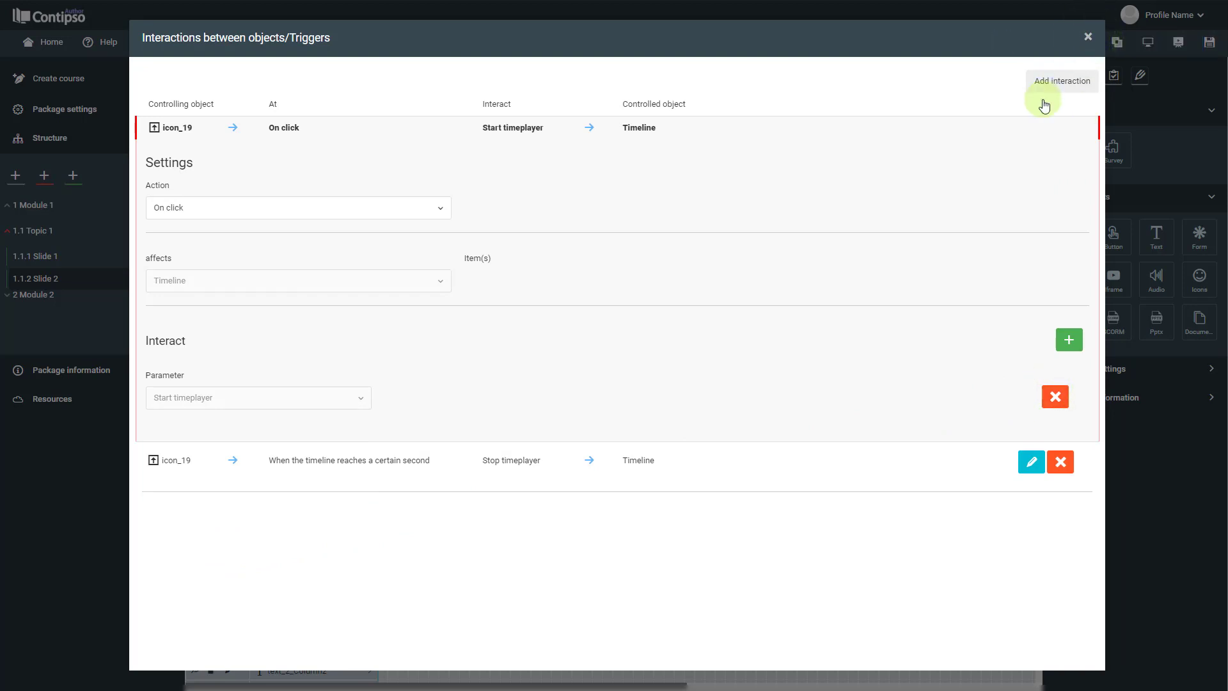
{"action": "left_click", "coordinate": [1088, 37]}
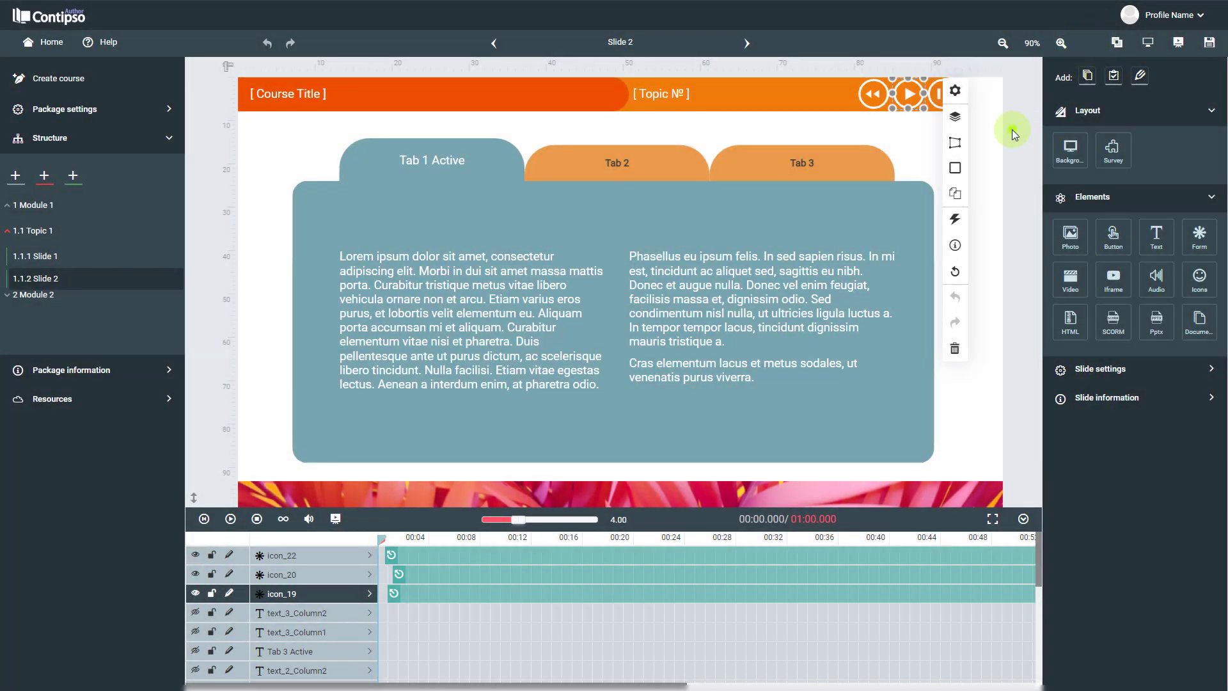
{"action": "left_click", "coordinate": [1012, 130]}
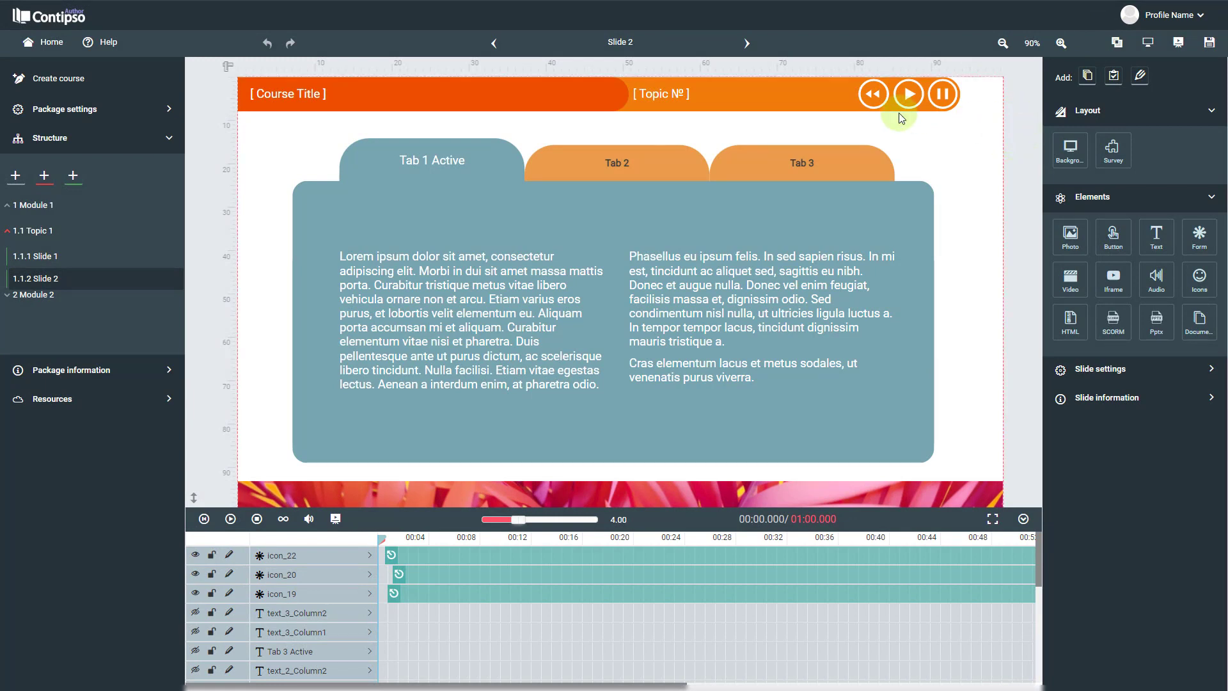
- Add an interaction to the pause icon with the action "On click", affecting the Timeline
{"action": "left_click", "coordinate": [940, 98]}
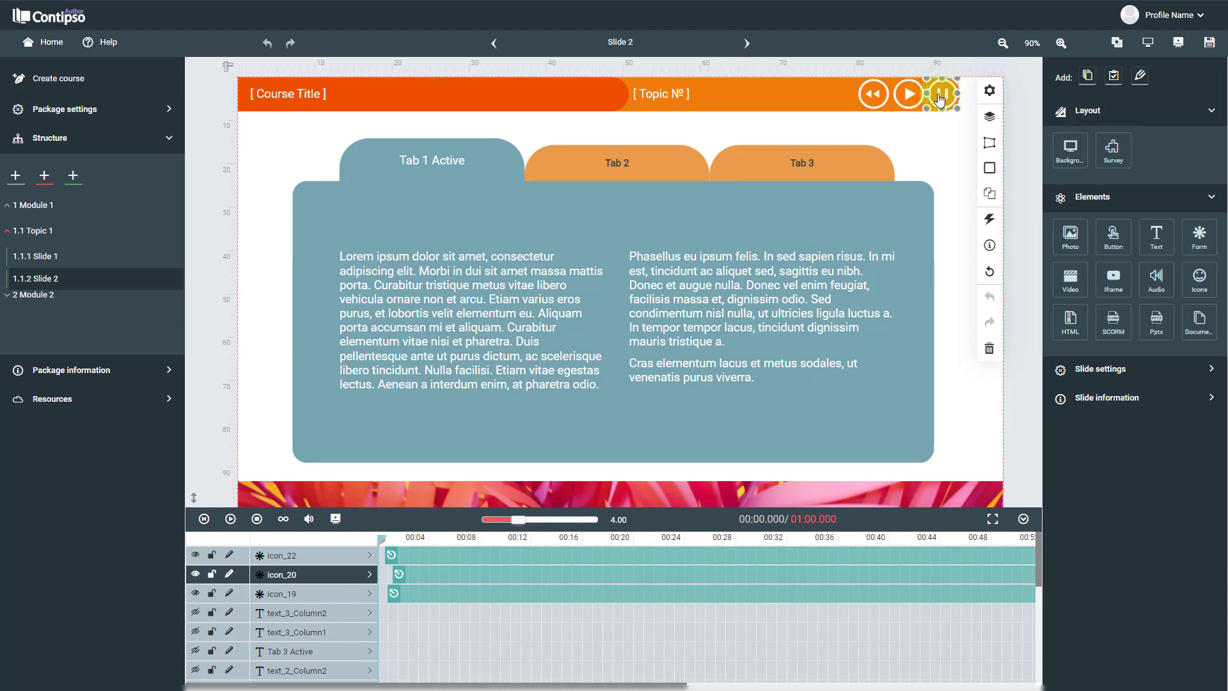
{"action": "left_click", "coordinate": [992, 222]}
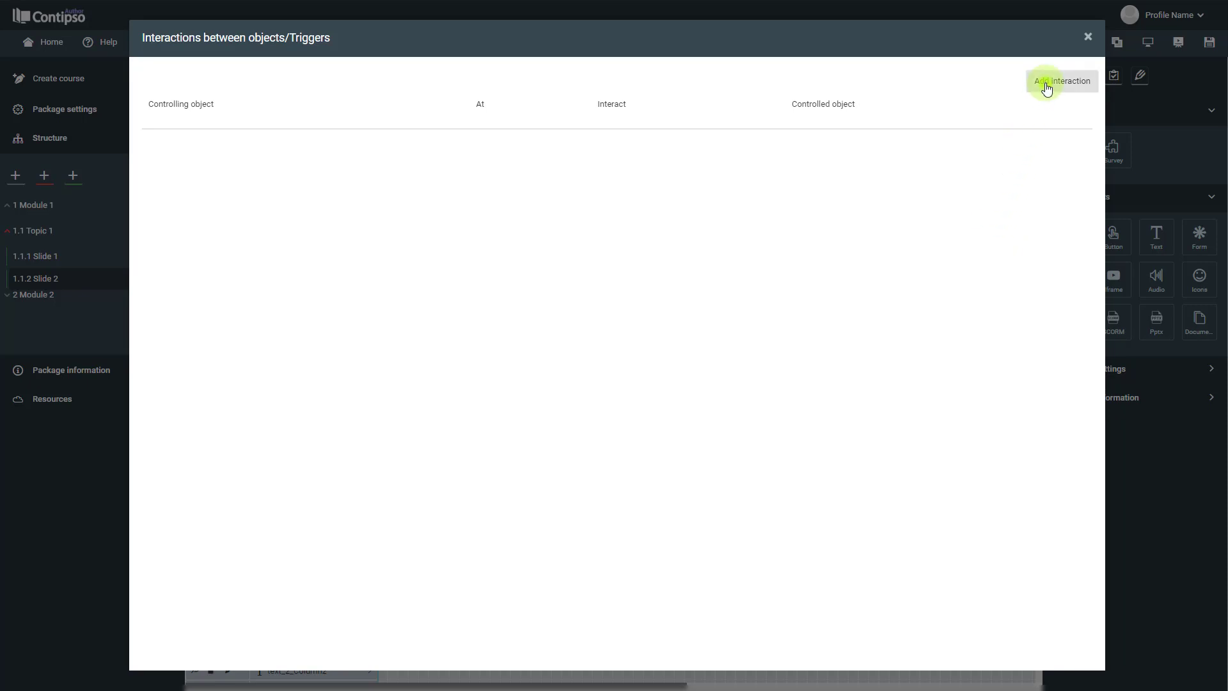
{"action": "left_click", "coordinate": [1047, 87]}
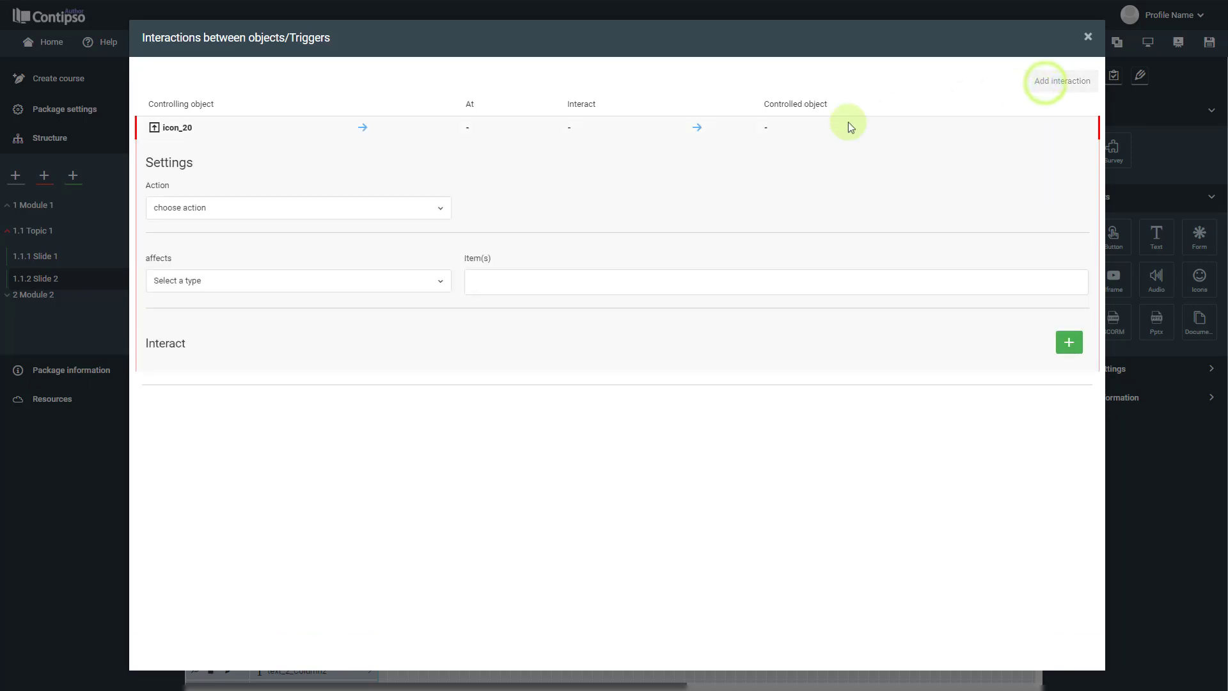
{"action": "left_click", "coordinate": [366, 216]}
{"action": "left_click", "coordinate": [313, 308]}
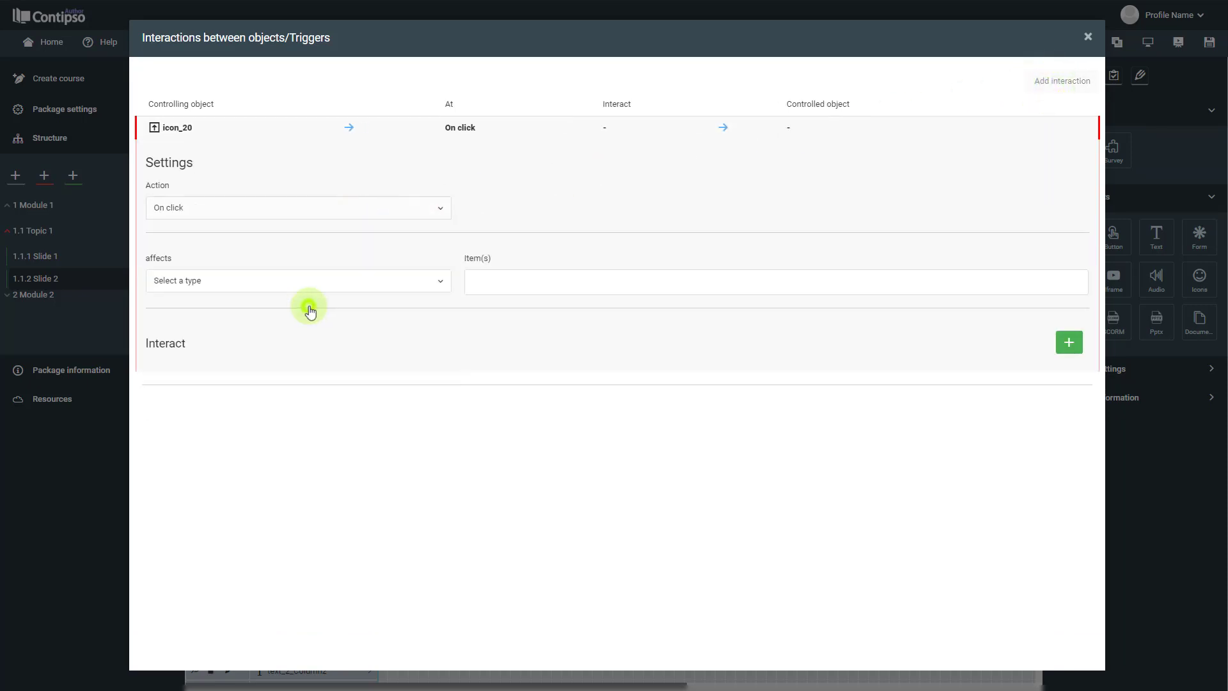
{"action": "left_click", "coordinate": [354, 282]}
{"action": "left_click", "coordinate": [294, 382]}
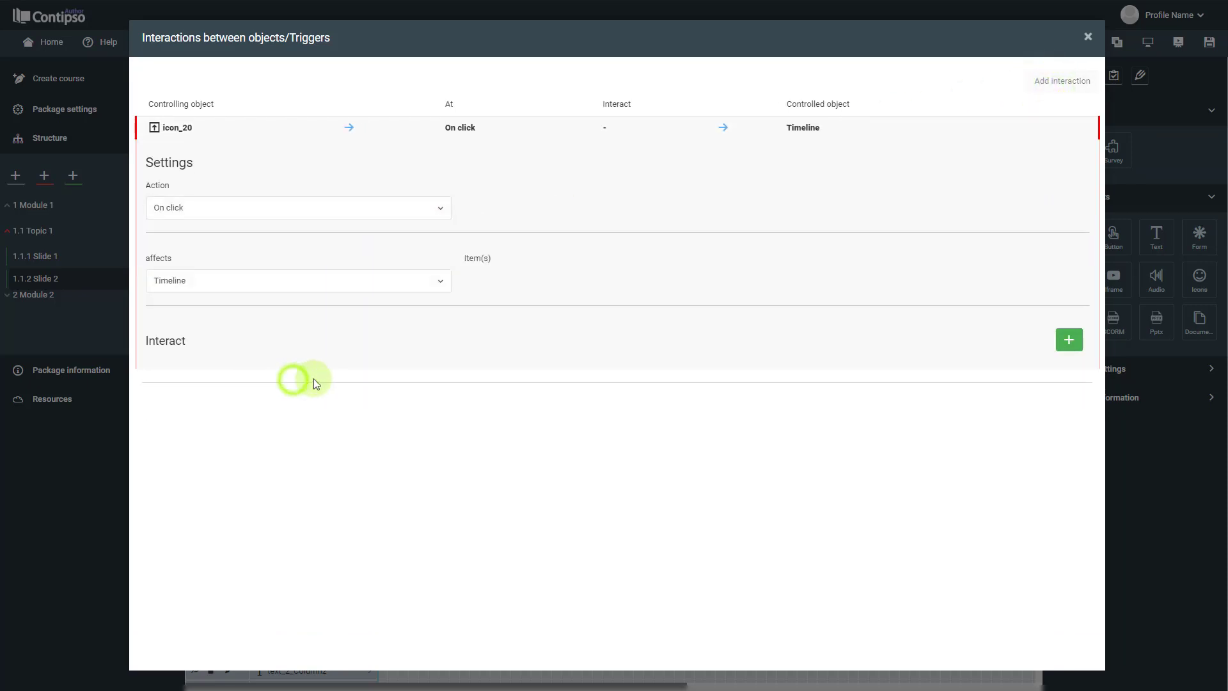
- Assign the Stop timeplayer parameter to the pause icon's interaction, apply it, and leave the interaction settings with nothing selected
{"action": "left_click", "coordinate": [1067, 342]}
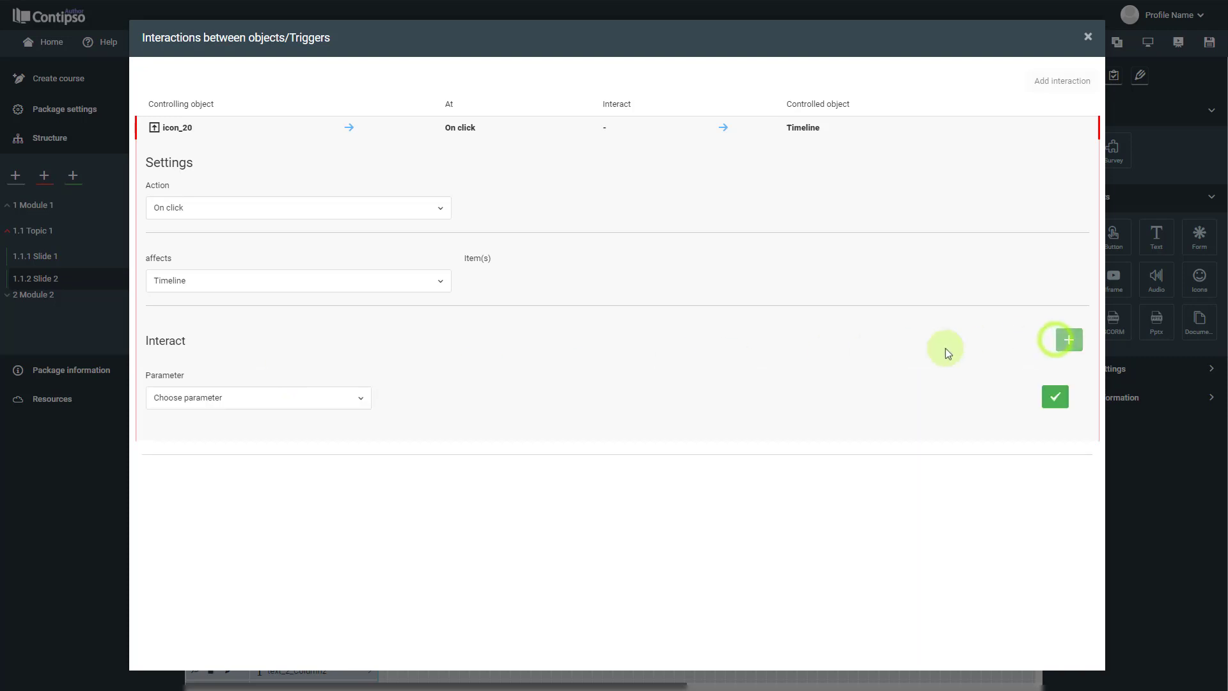
{"action": "left_click", "coordinate": [276, 399]}
{"action": "scroll", "coordinate": [262, 512], "scroll_direction": "down", "scroll_amount": 2}
{"action": "scroll", "coordinate": [262, 510], "scroll_direction": "down", "scroll_amount": 1}
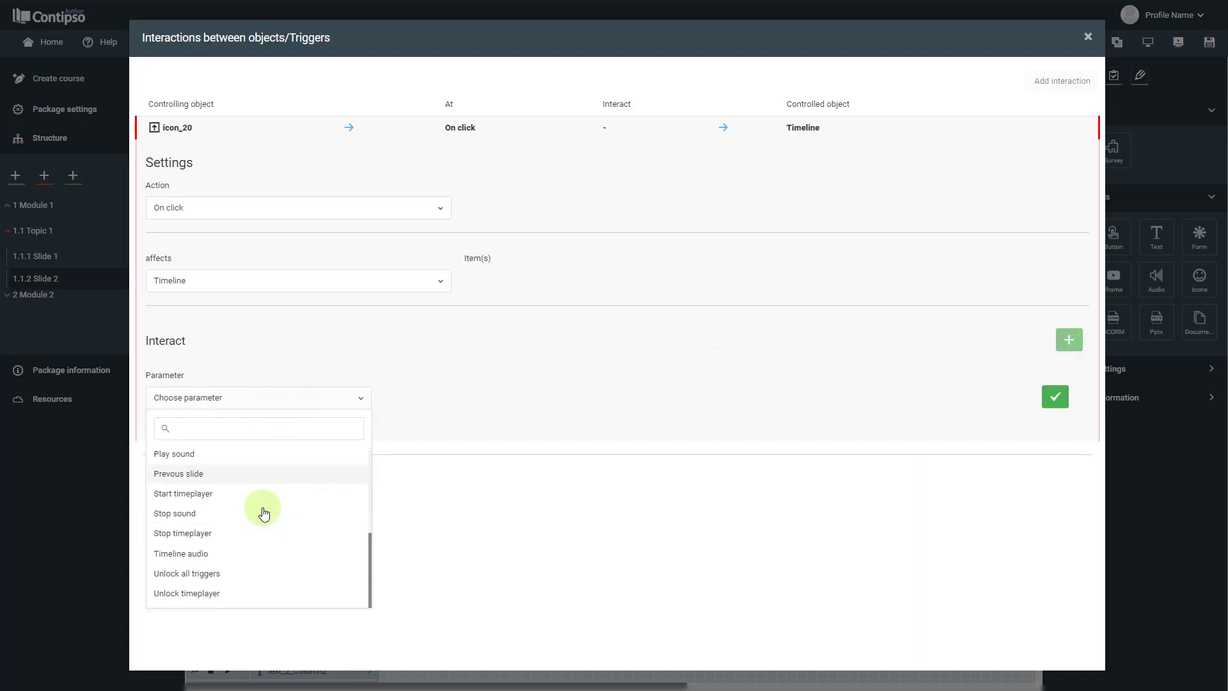
{"action": "left_click", "coordinate": [234, 535]}
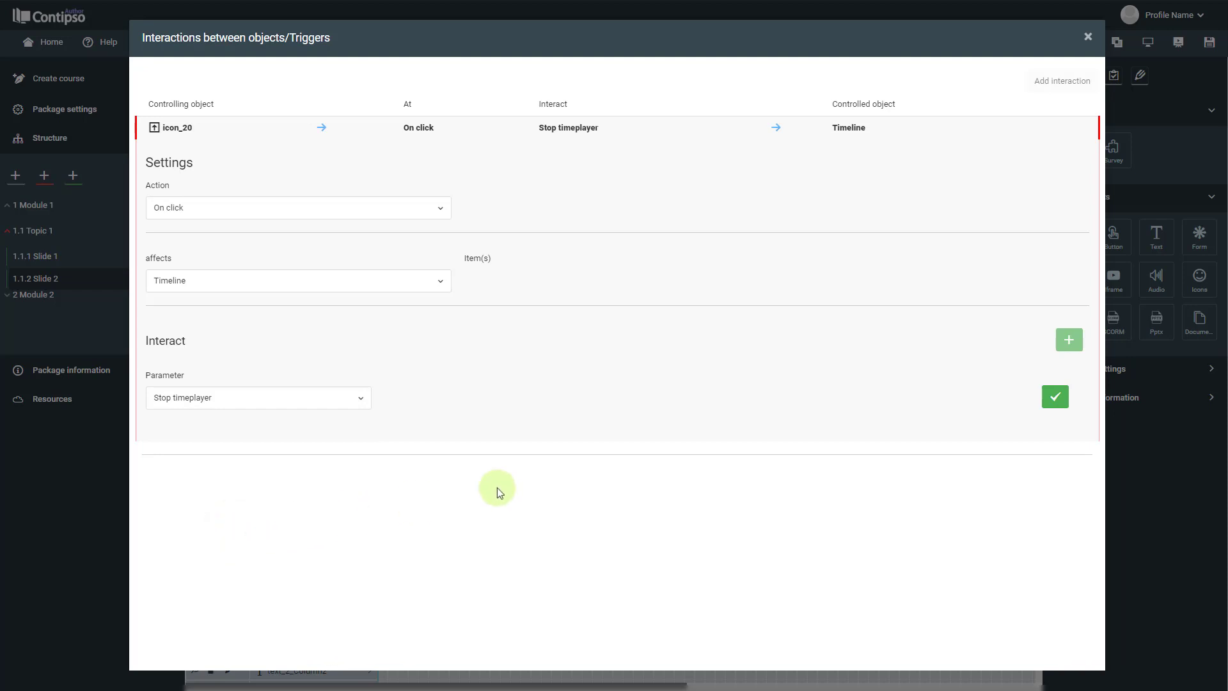
{"action": "left_click", "coordinate": [1055, 397]}
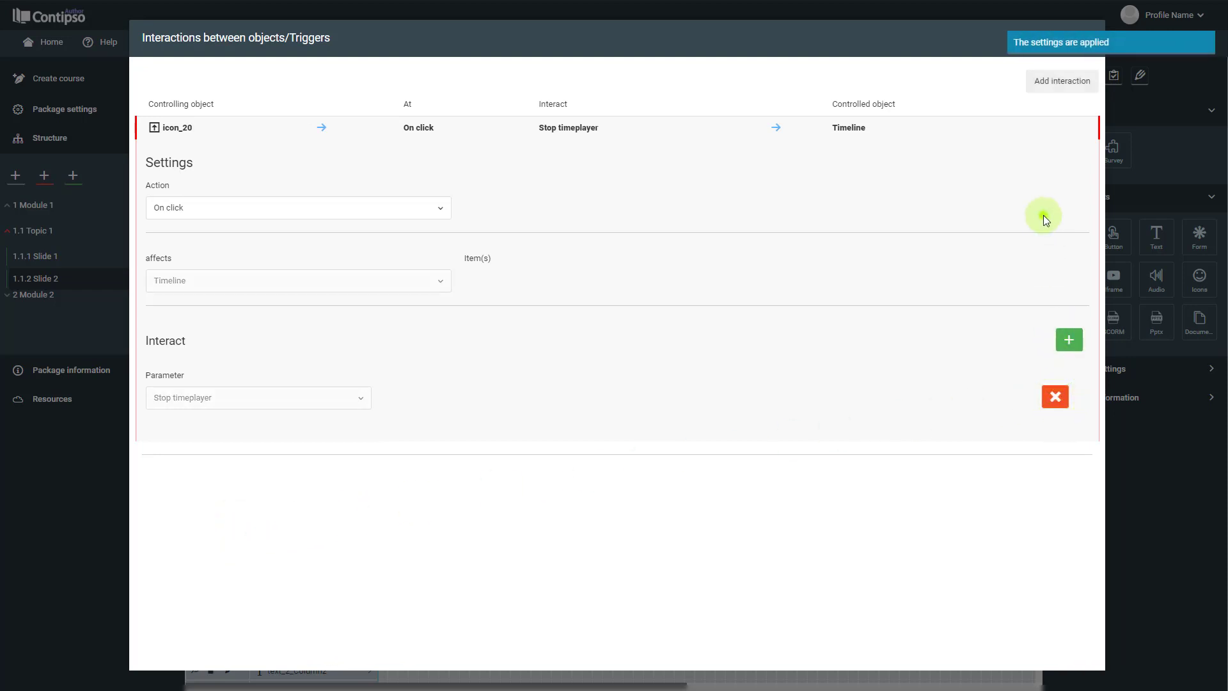
{"action": "left_click", "coordinate": [1067, 41]}
{"action": "left_click", "coordinate": [1087, 38]}
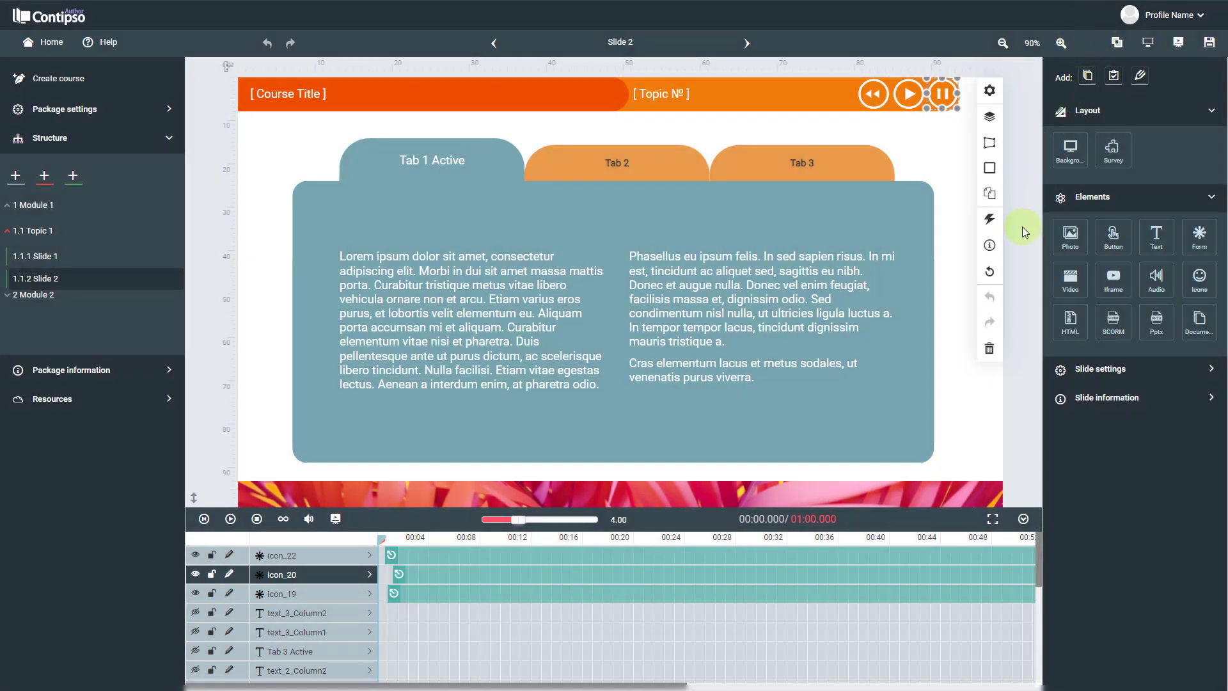
{"action": "left_click", "coordinate": [1022, 227]}
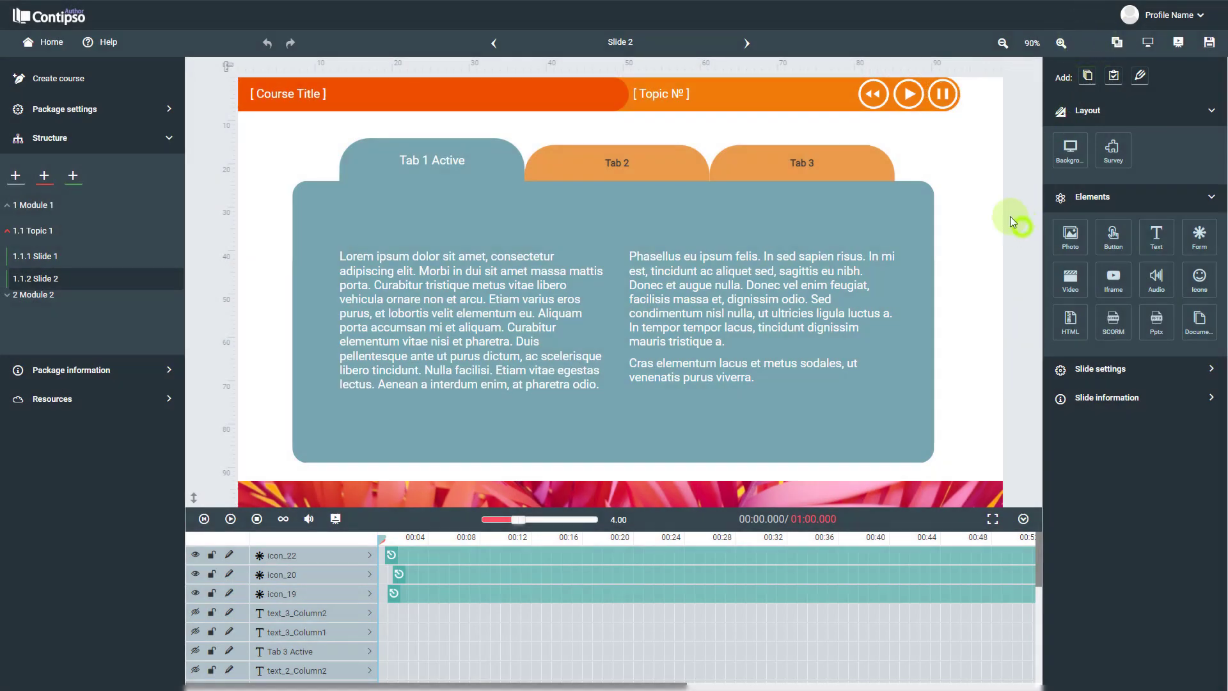
- Add an interaction to the rewind icon with the action "On click", affecting the Timeline
{"action": "left_click", "coordinate": [871, 102]}
{"action": "left_click", "coordinate": [922, 225]}
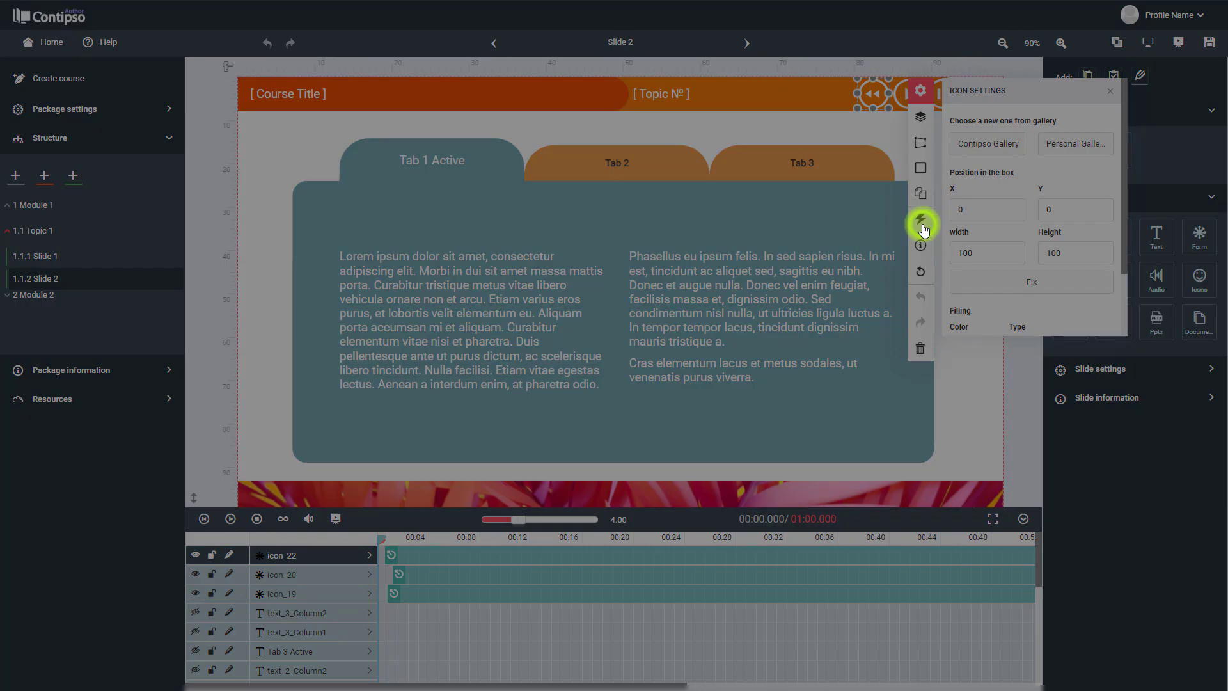
{"action": "left_click", "coordinate": [1050, 83]}
{"action": "left_click", "coordinate": [303, 207]}
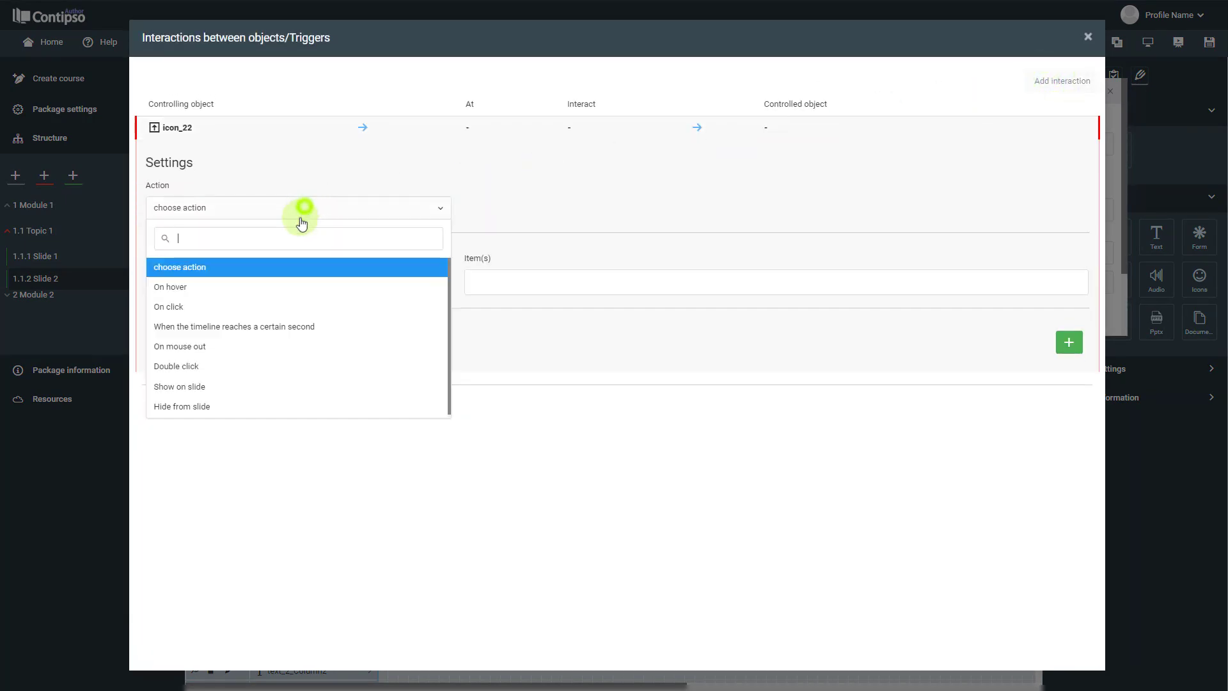
{"action": "left_click", "coordinate": [261, 309]}
{"action": "left_click", "coordinate": [363, 281]}
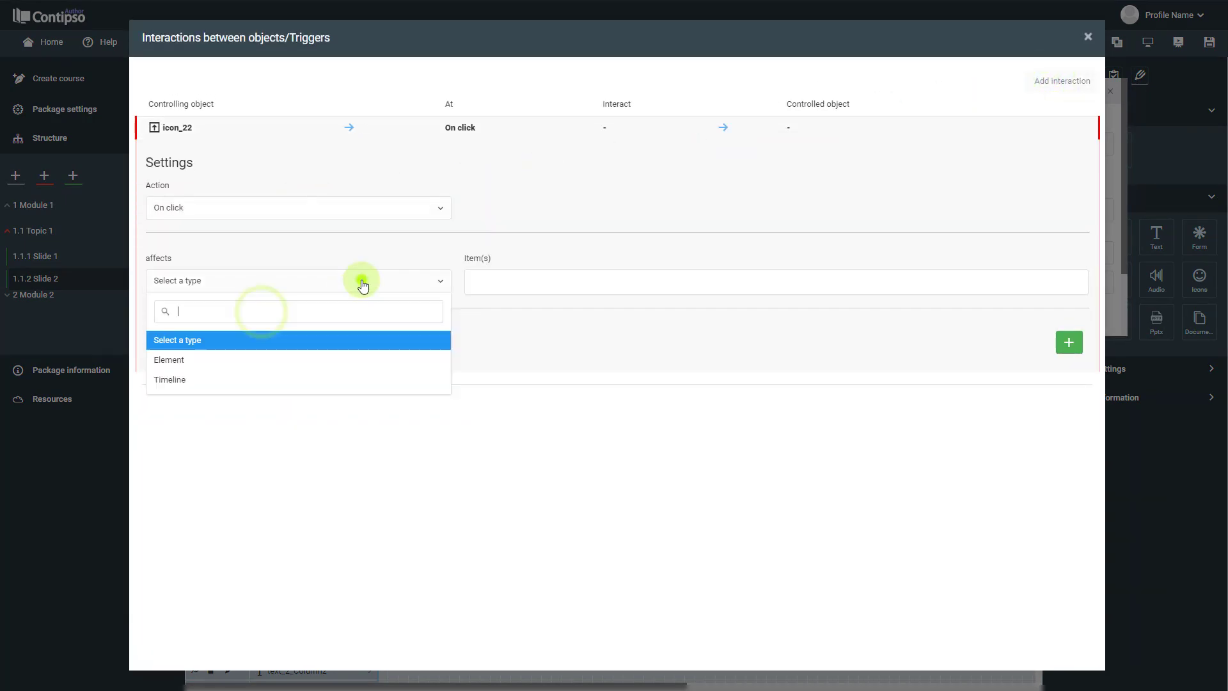
{"action": "left_click", "coordinate": [285, 378]}
- Give the rewind icon's interaction the Go to second parameter with value 5s, apply it, and leave the settings with nothing selected
{"action": "left_click", "coordinate": [1069, 342]}
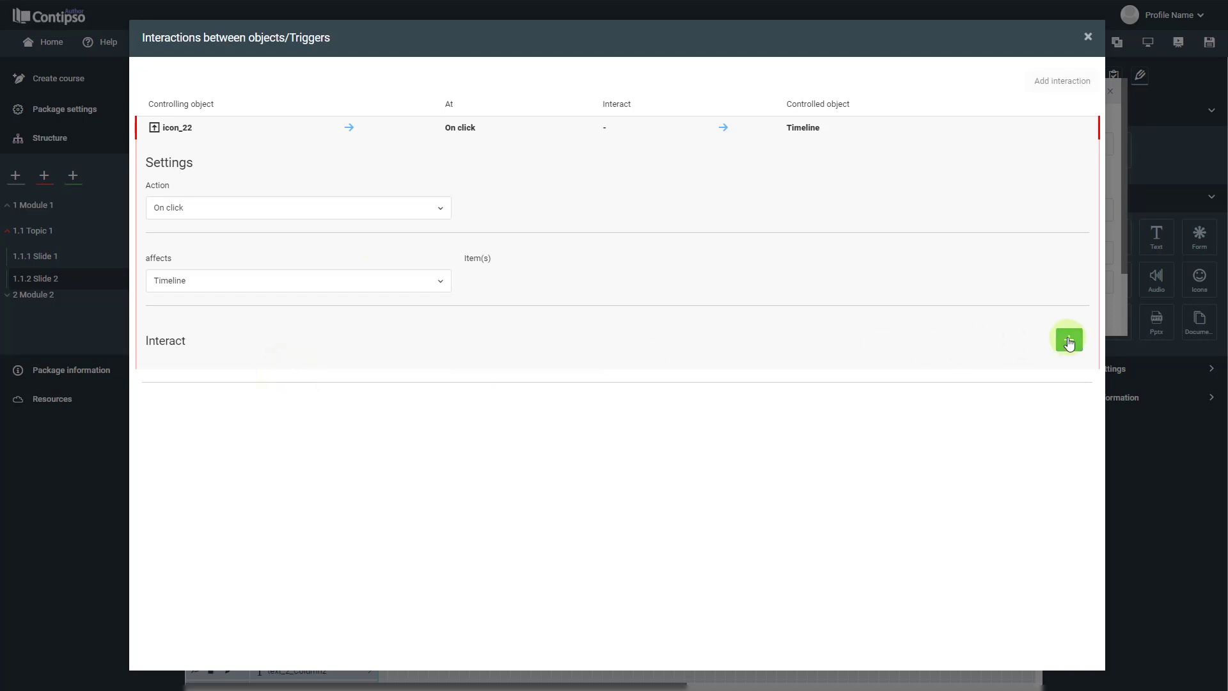
{"action": "left_click", "coordinate": [281, 400]}
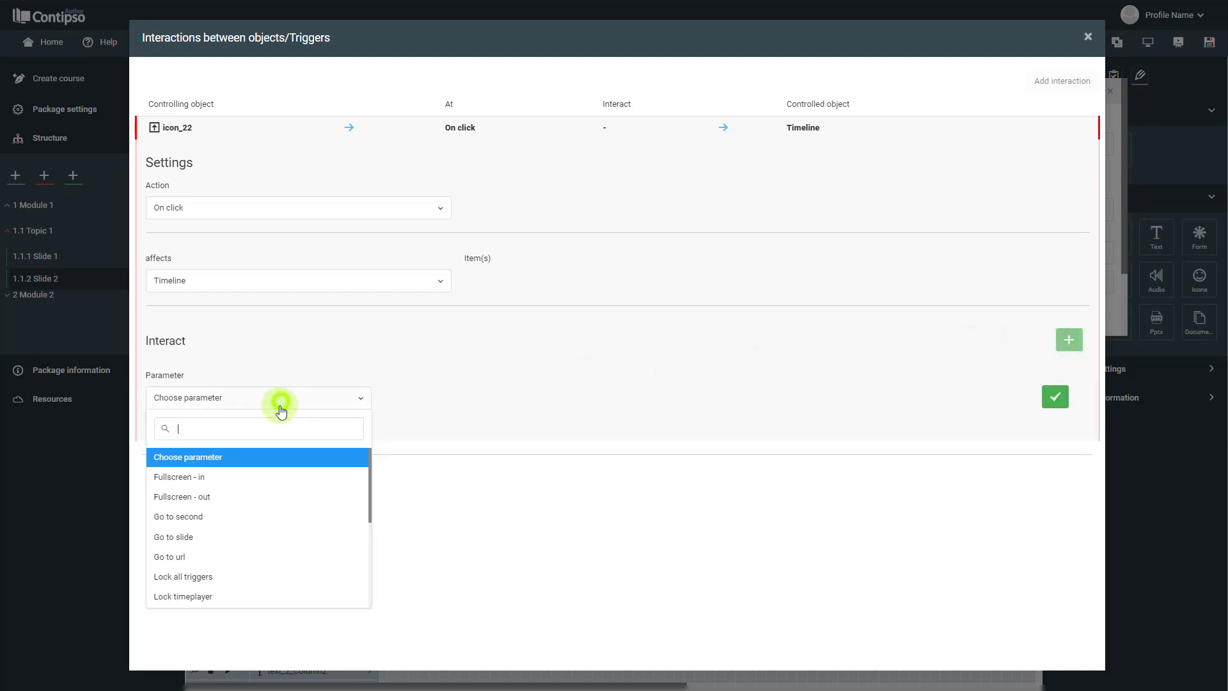
{"action": "left_click", "coordinate": [243, 525]}
{"action": "left_click", "coordinate": [445, 396]}
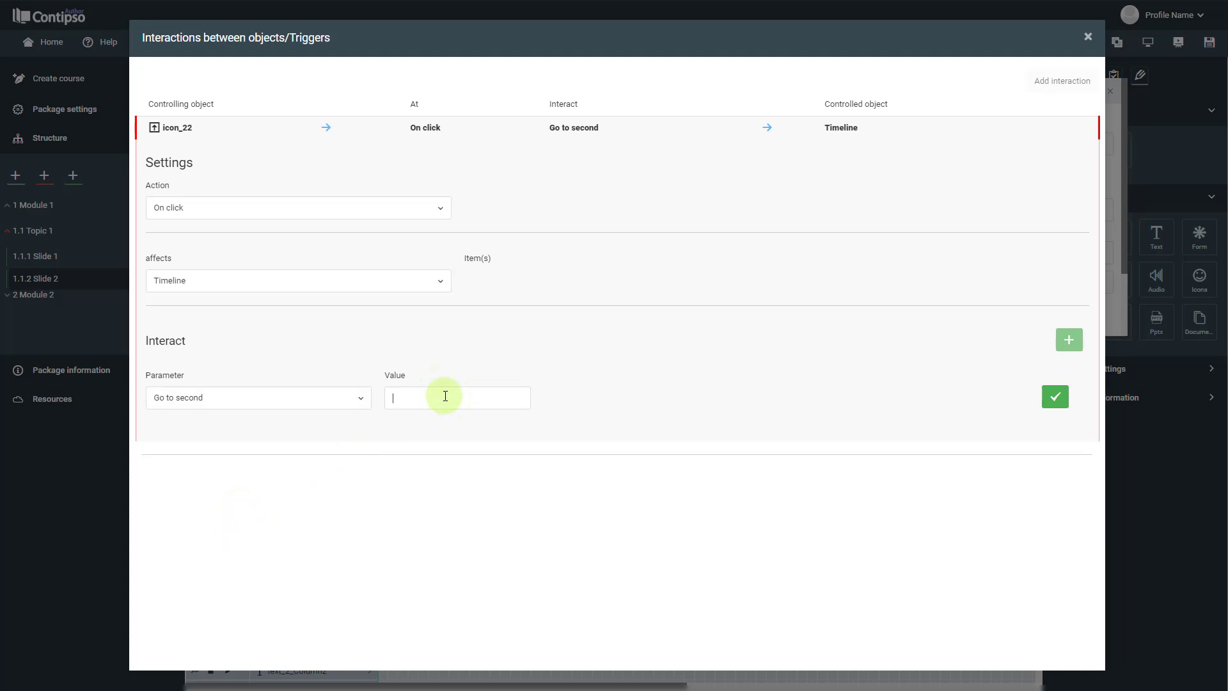
{"action": "type", "text": "5"}
{"action": "left_click", "coordinate": [1062, 404]}
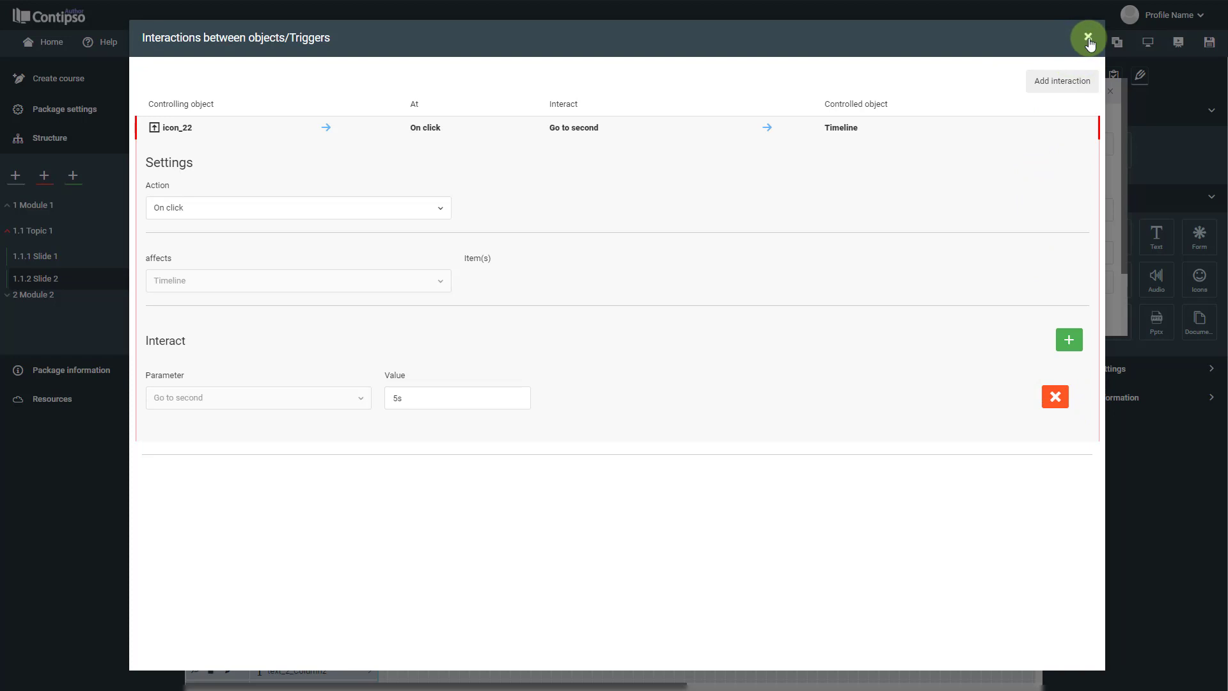
{"action": "left_click", "coordinate": [1087, 39]}
{"action": "left_click", "coordinate": [1018, 387]}
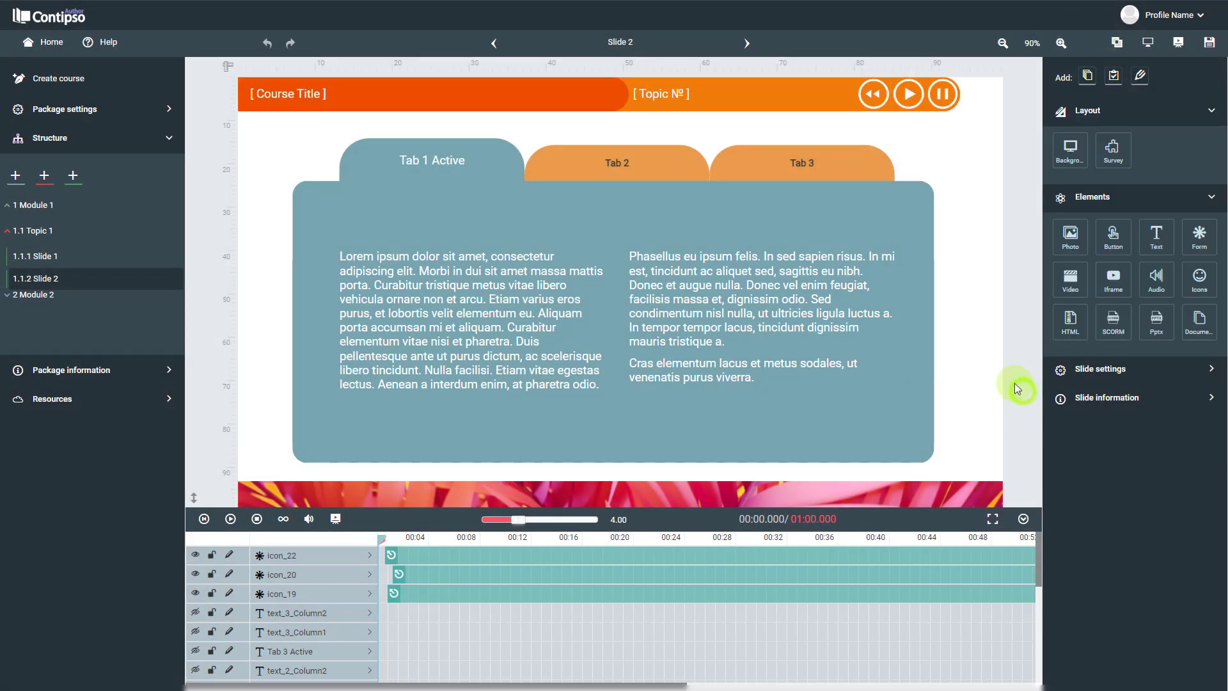
{"action": "left_click", "coordinate": [976, 347]}
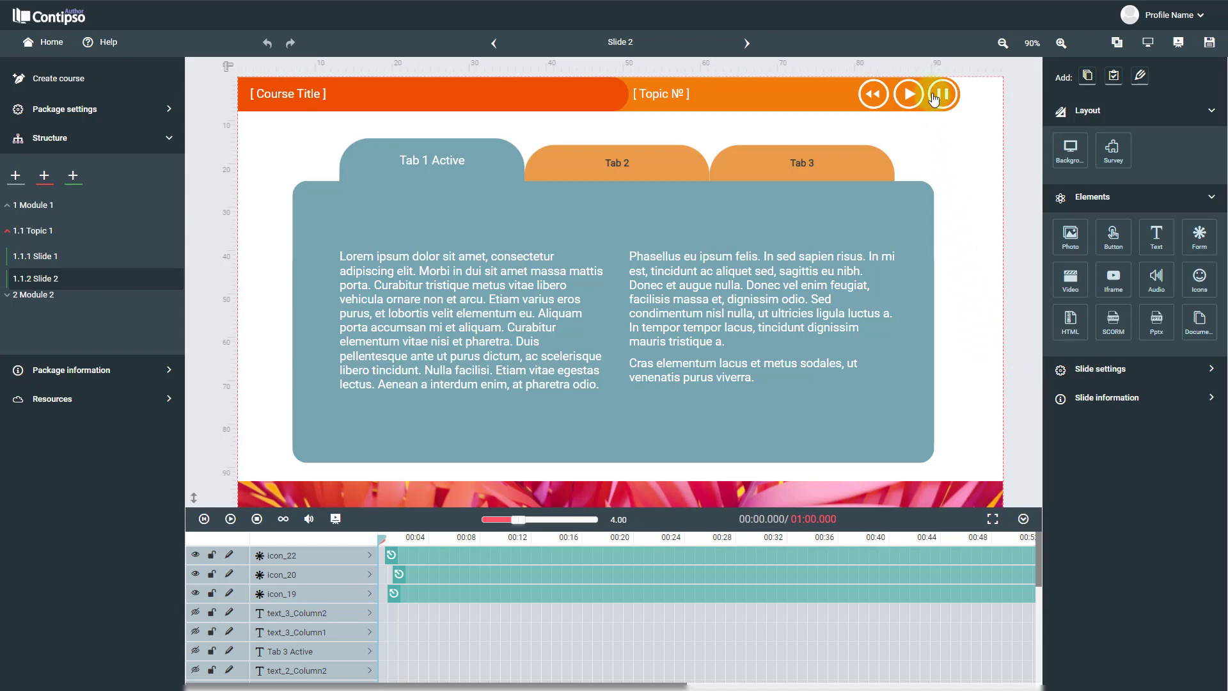
- Preview the slide, test the play, pause and rewind icons, and return to the editor
{"action": "left_click", "coordinate": [1173, 43]}
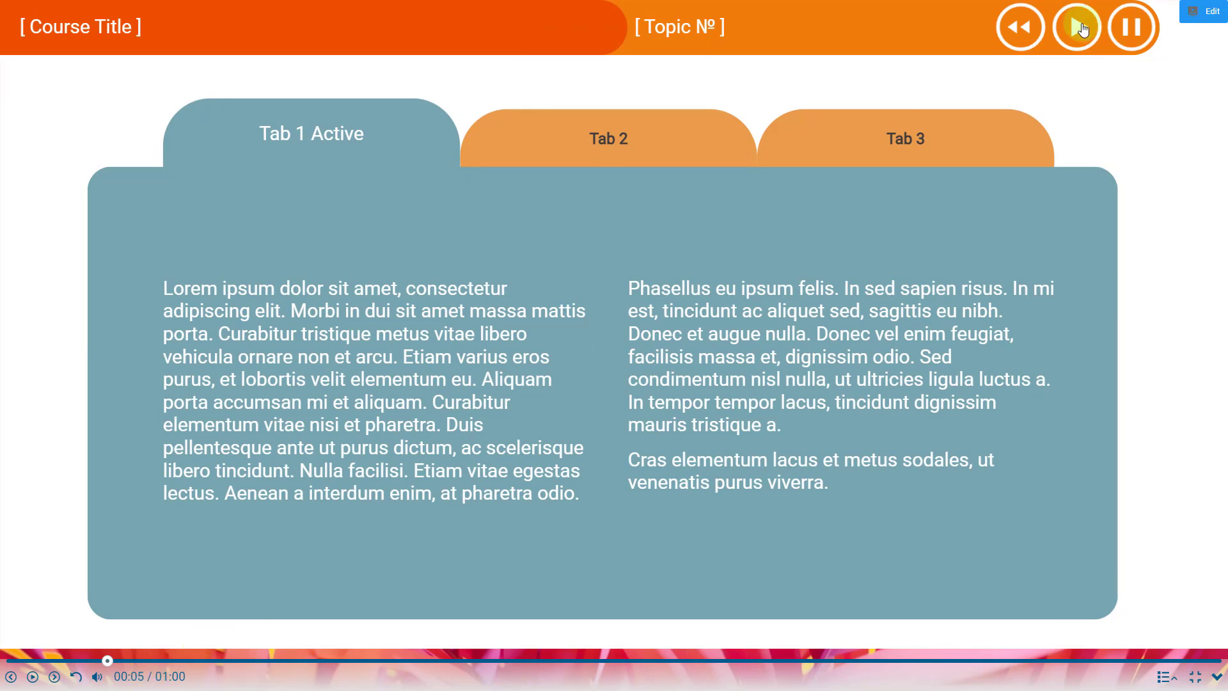
{"action": "left_click", "coordinate": [1081, 29]}
{"action": "left_click", "coordinate": [1130, 27]}
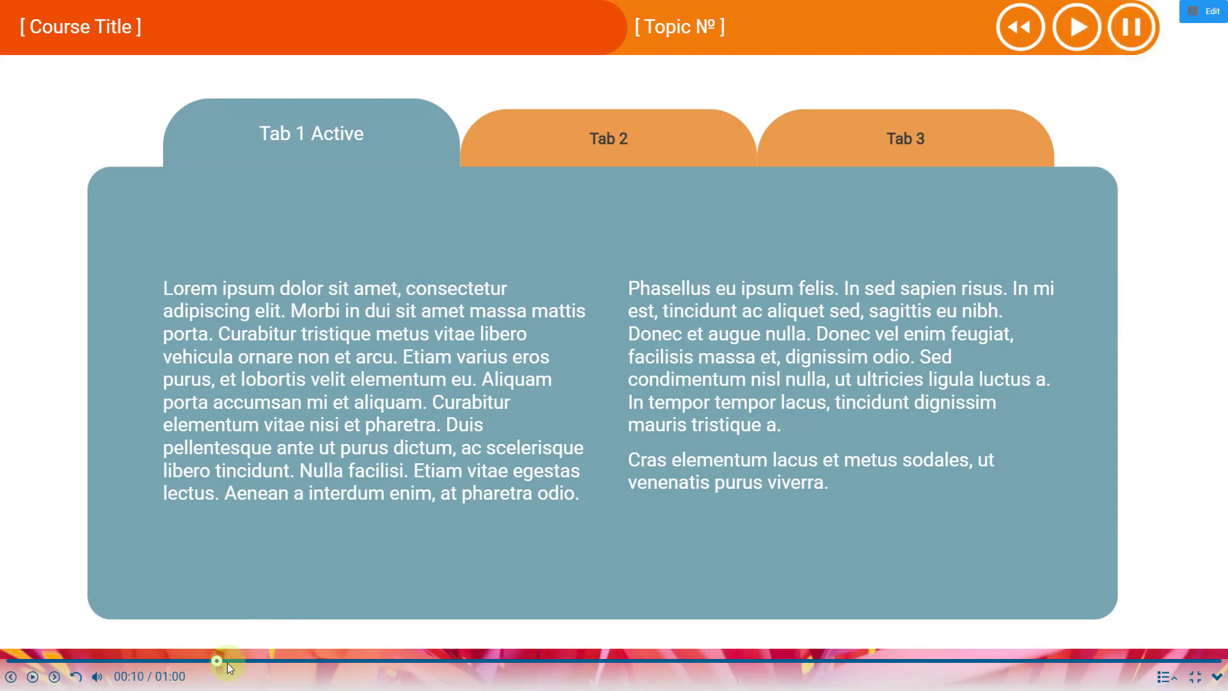
{"action": "left_click", "coordinate": [1022, 29]}
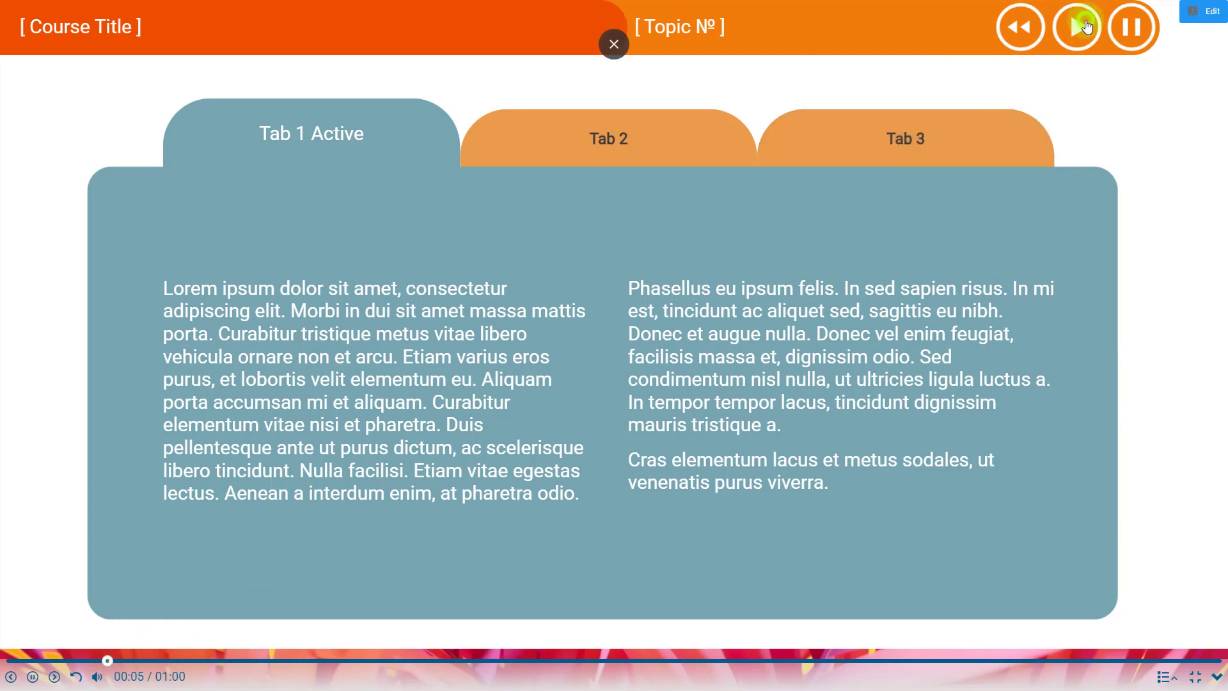
{"action": "left_click", "coordinate": [1024, 195]}
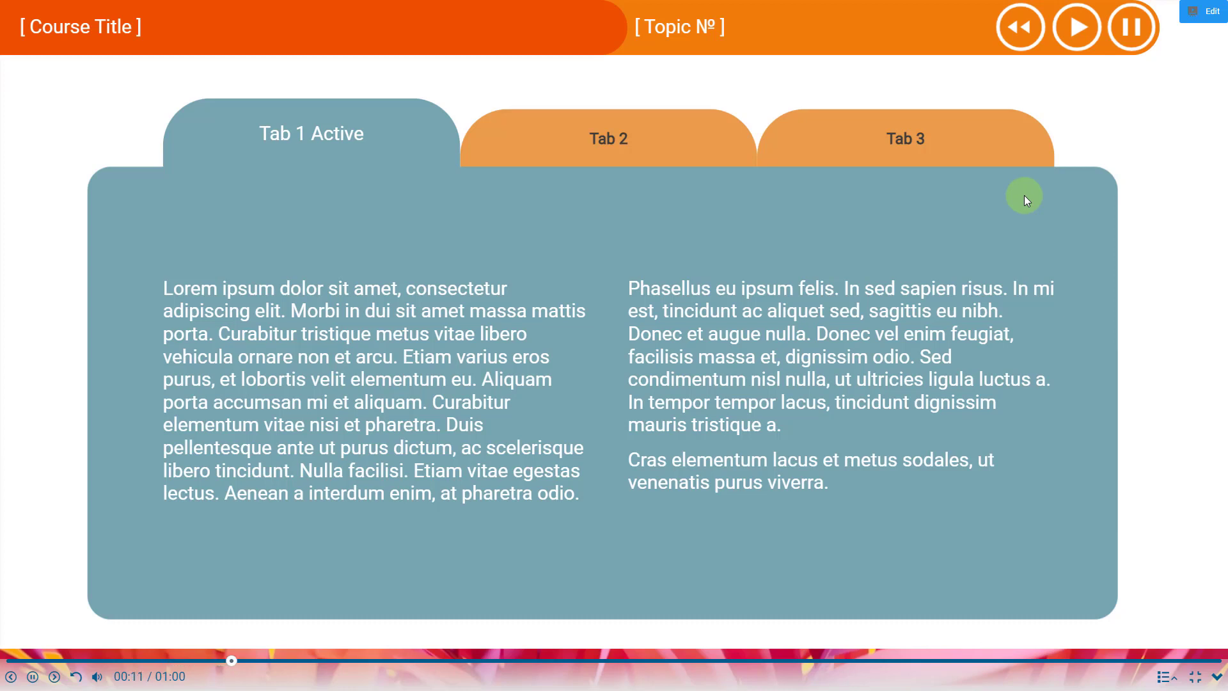
{"action": "key", "text": "Escape"}
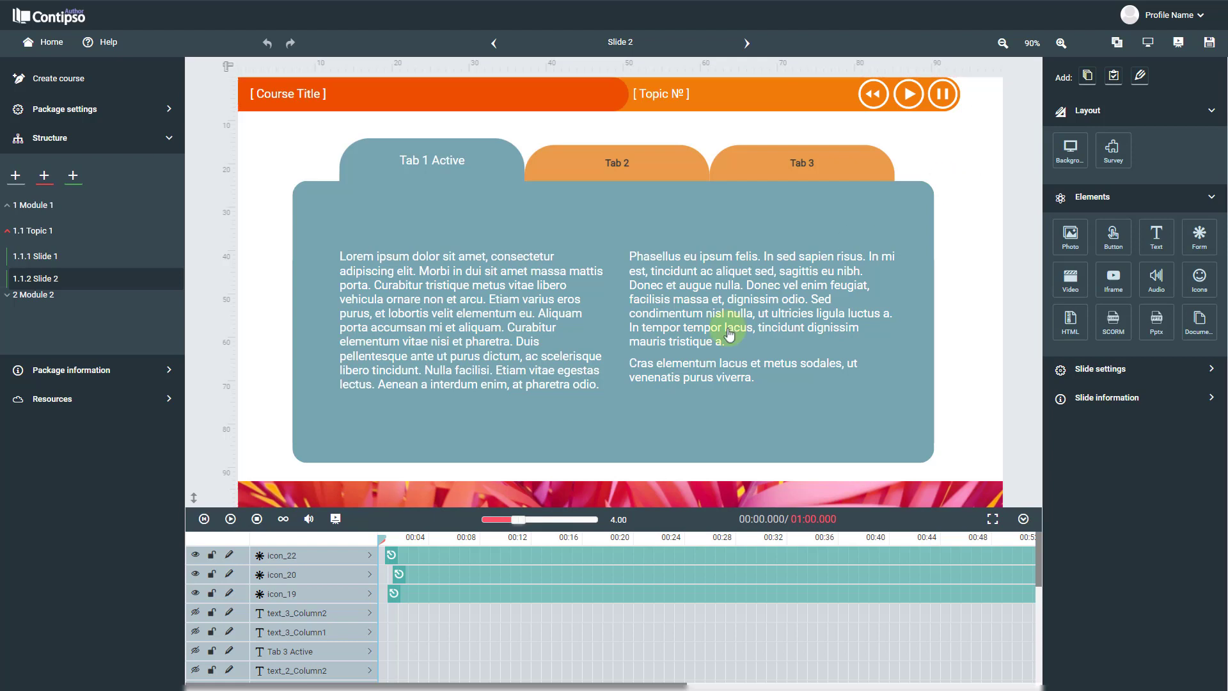
- Add another interaction to button_Tab1 with the action "On click", affecting the Timeline
{"action": "scroll", "coordinate": [295, 618], "scroll_direction": "down", "scroll_amount": 2}
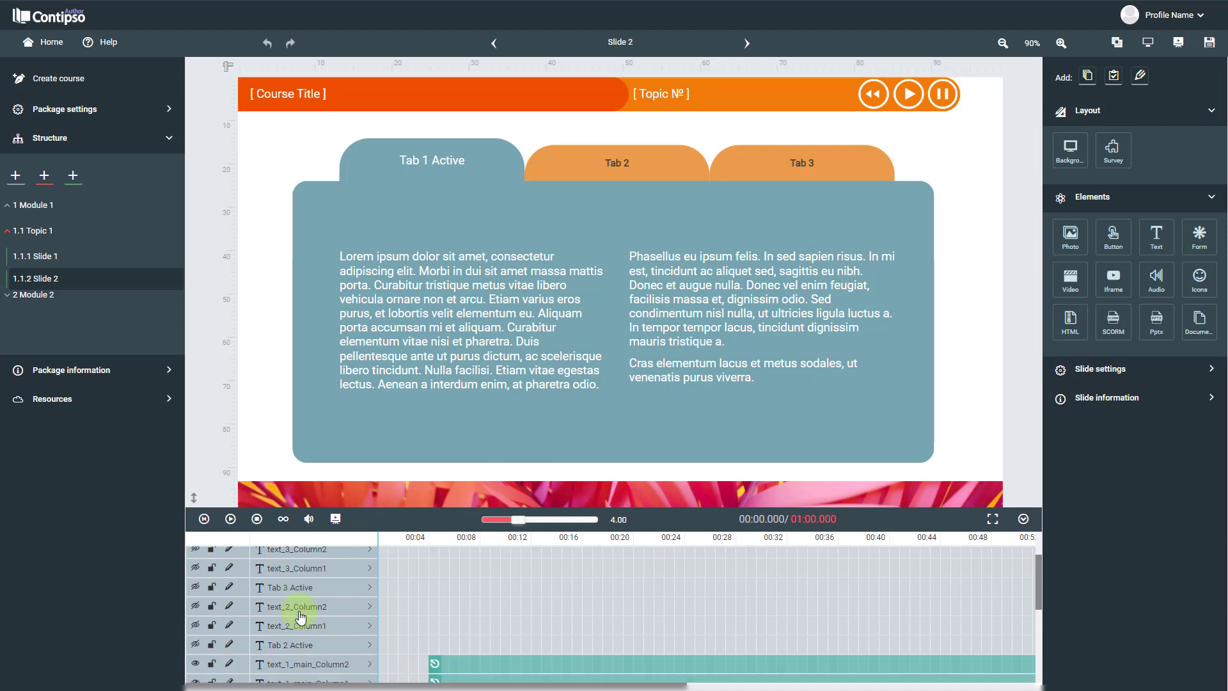
{"action": "scroll", "coordinate": [301, 616], "scroll_direction": "down", "scroll_amount": 5}
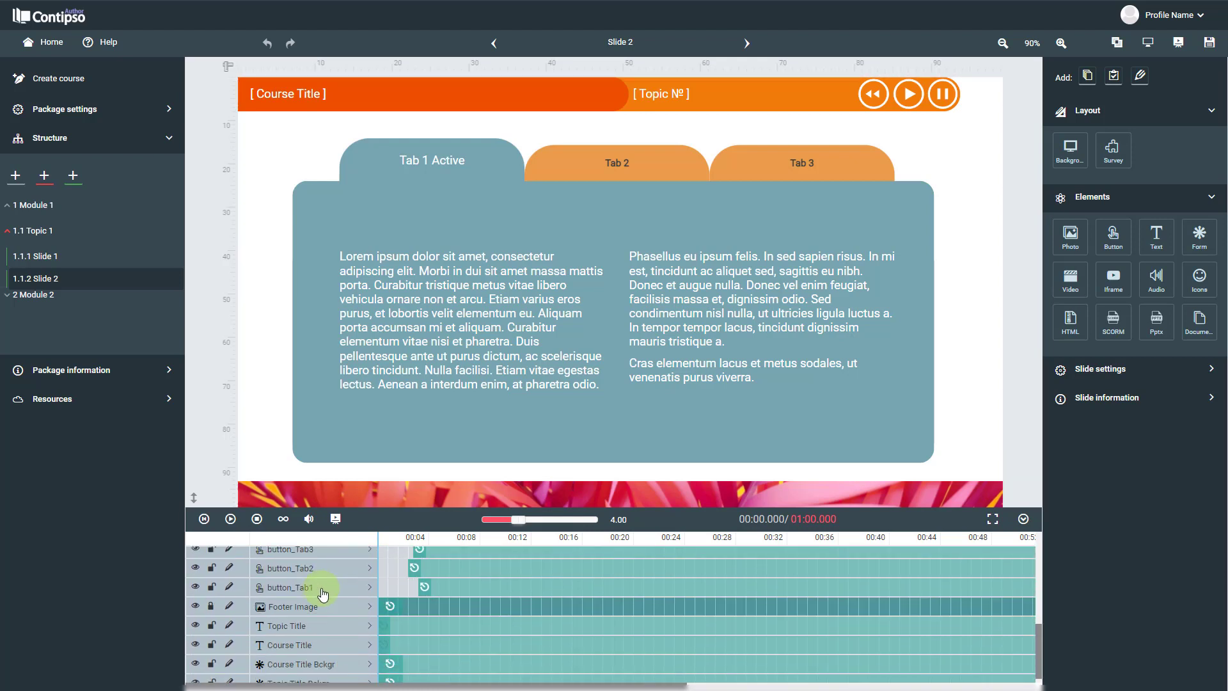
{"action": "left_click", "coordinate": [323, 594]}
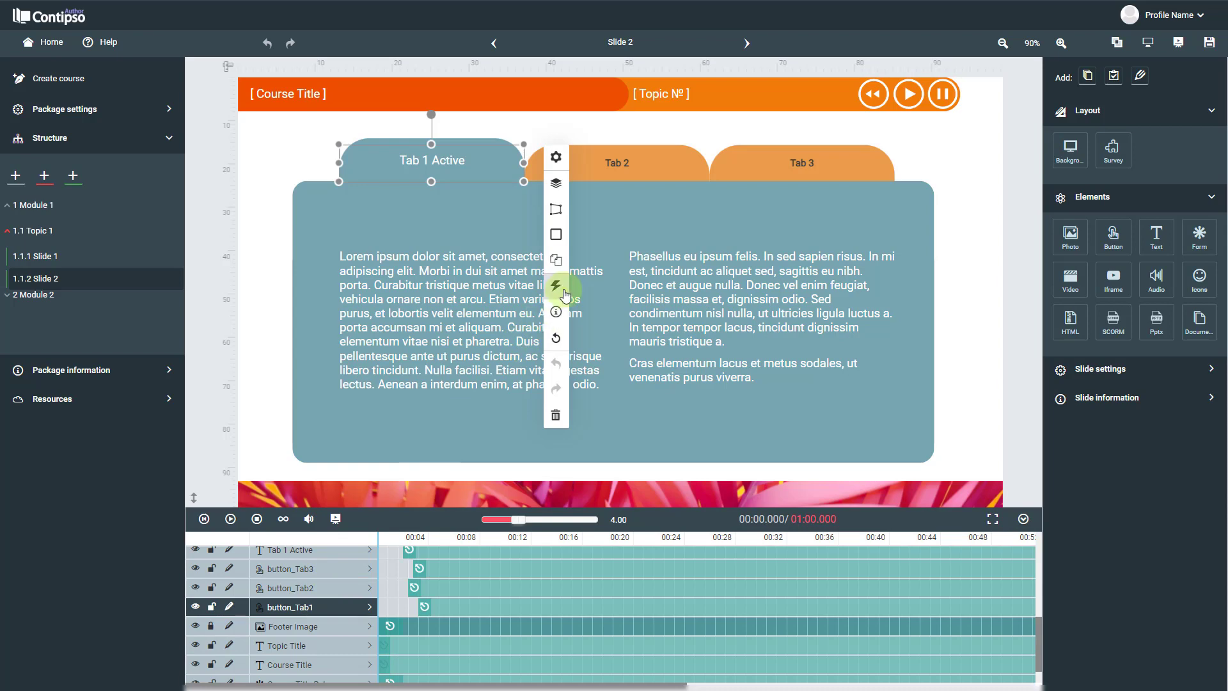
{"action": "left_click", "coordinate": [557, 286]}
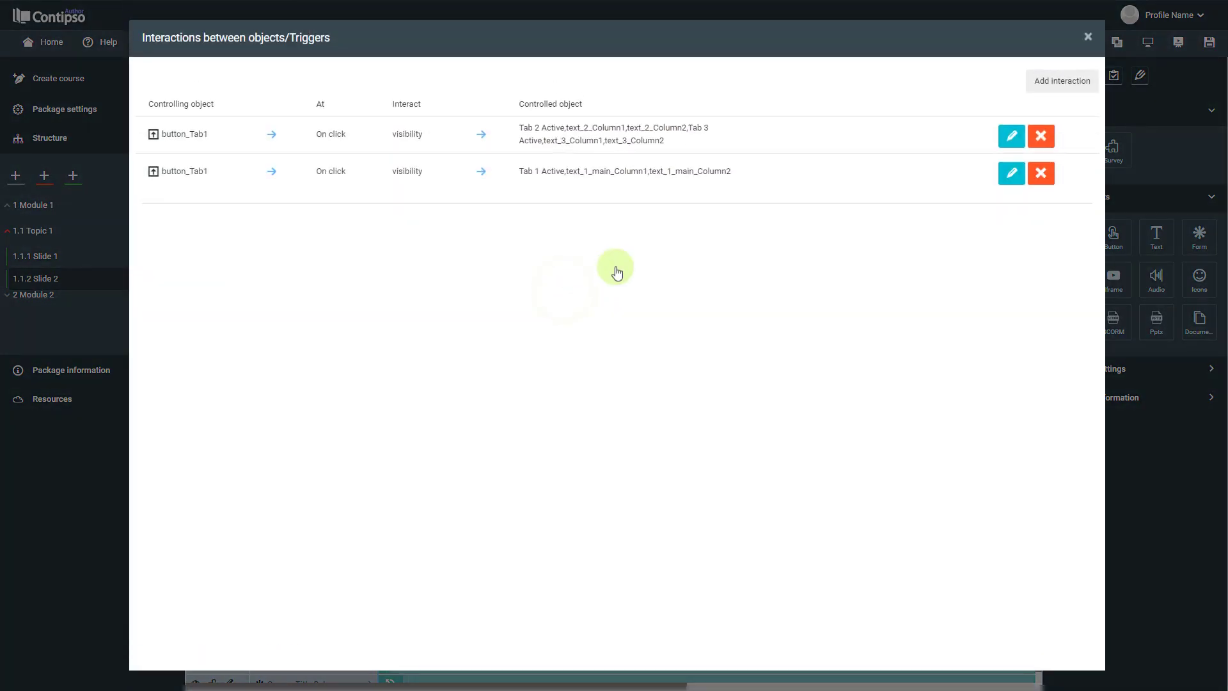
{"action": "left_click", "coordinate": [1040, 81]}
{"action": "left_click", "coordinate": [424, 211]}
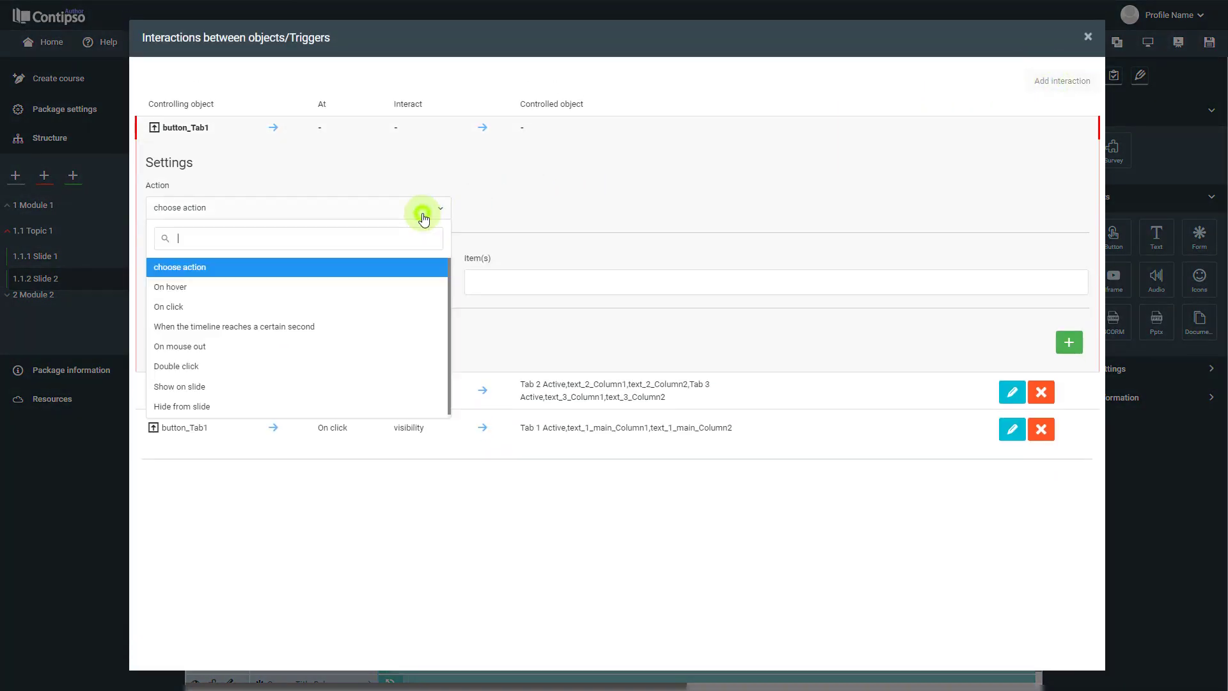
{"action": "left_click", "coordinate": [259, 309]}
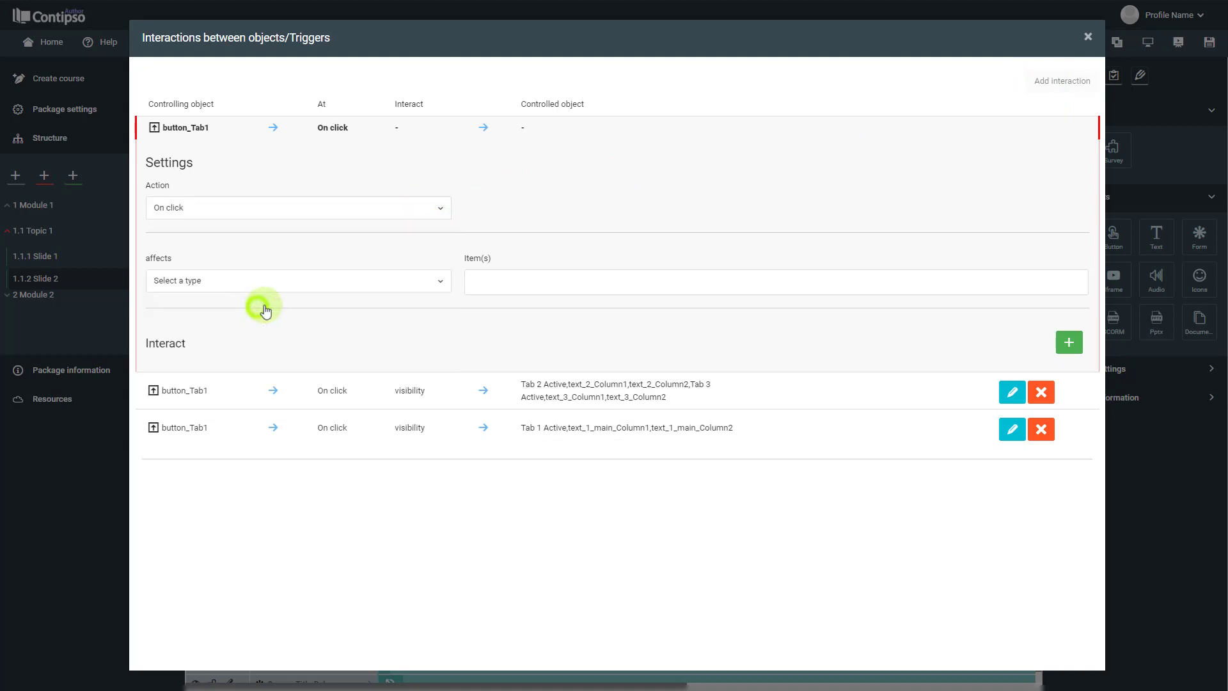
{"action": "left_click", "coordinate": [378, 279]}
{"action": "left_click", "coordinate": [238, 380]}
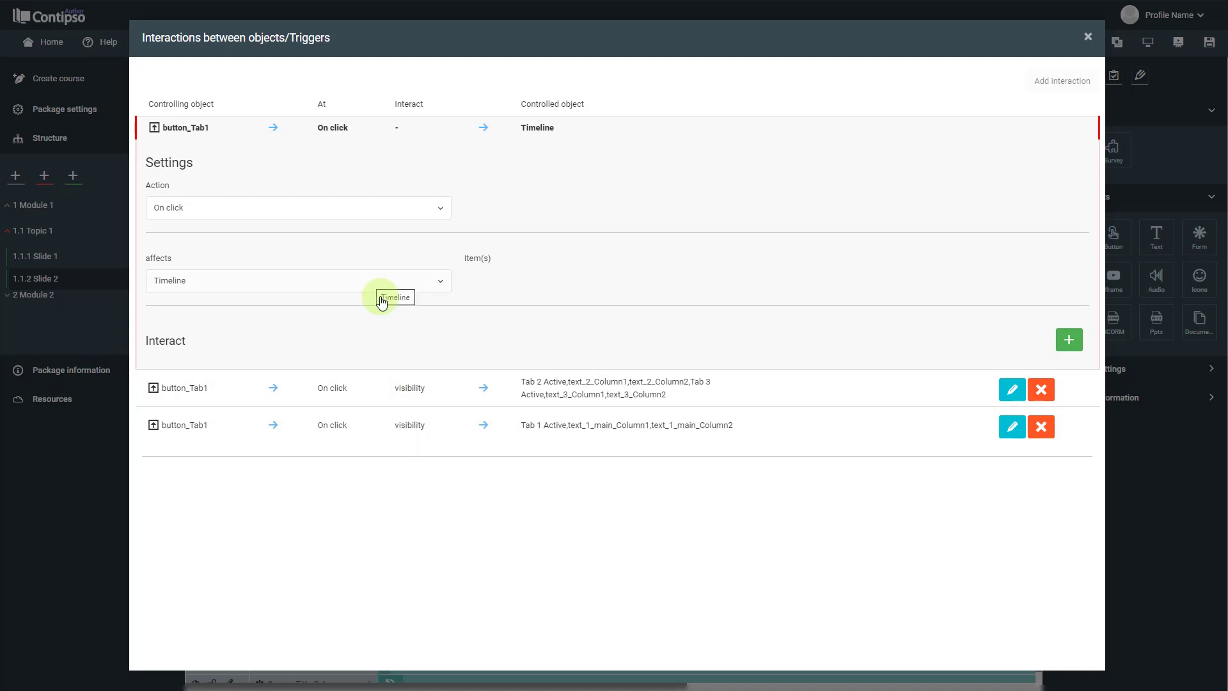
- Give button_Tab1's new interaction the Go to second parameter with value 15s, apply it, and leave the settings with nothing selected
{"action": "left_click", "coordinate": [1073, 346]}
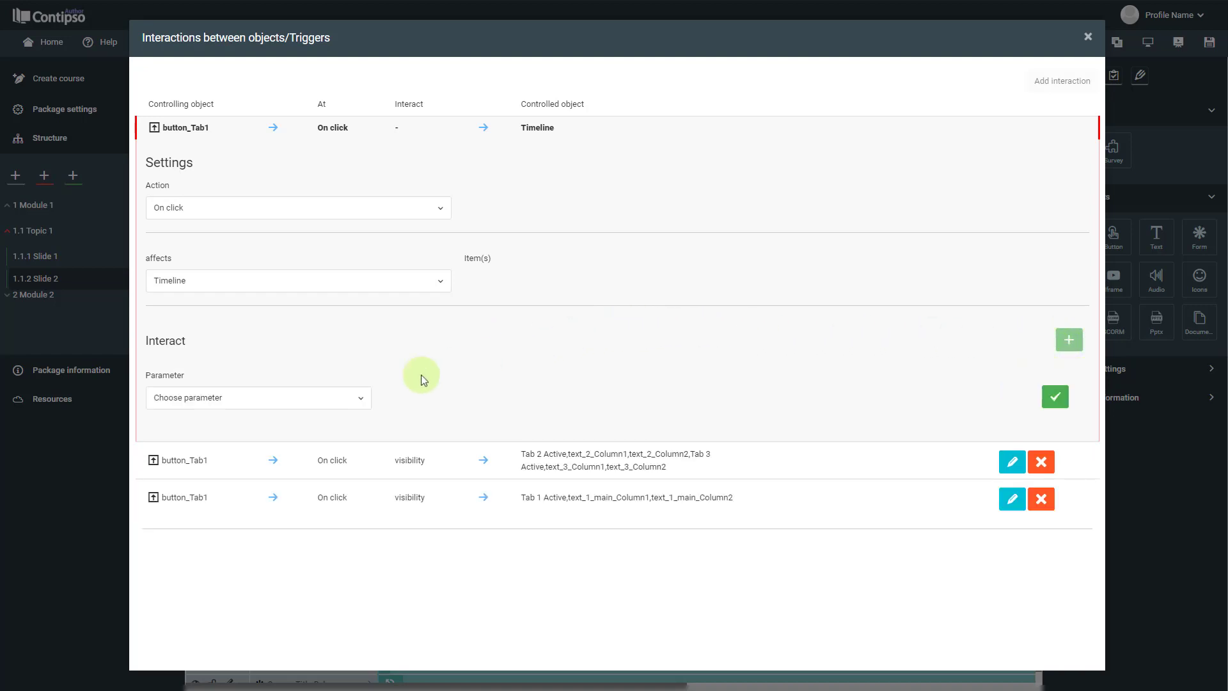
{"action": "left_click", "coordinate": [350, 400]}
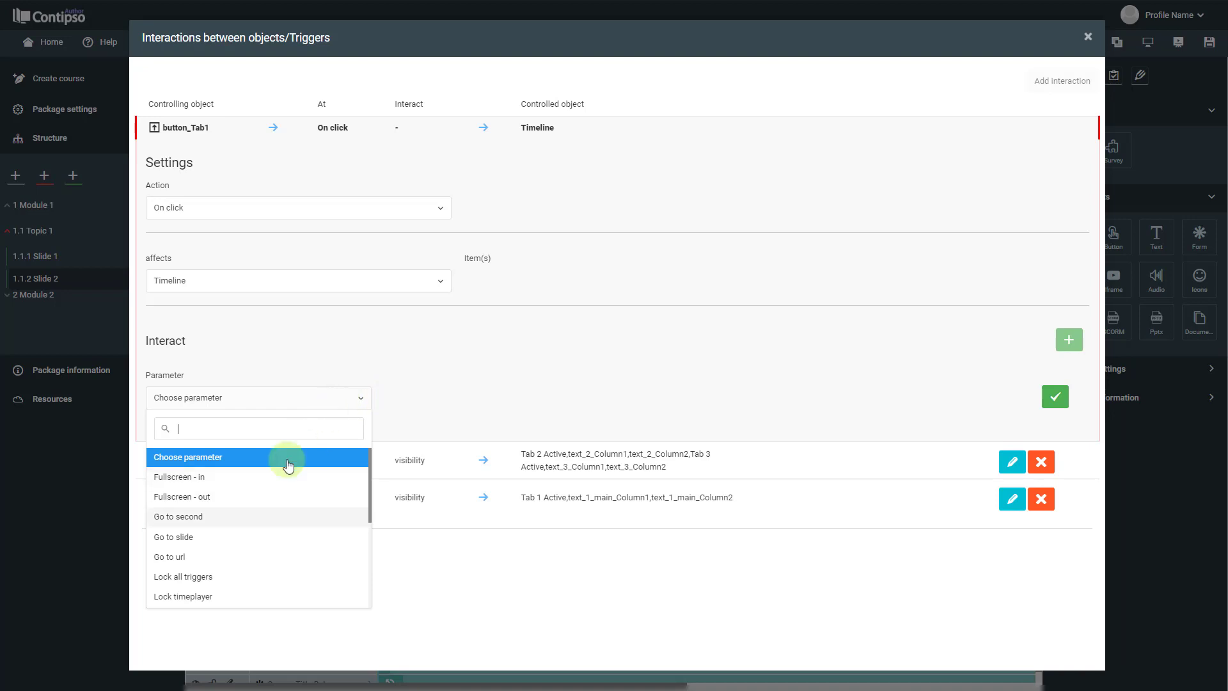
{"action": "left_click", "coordinate": [240, 516]}
{"action": "left_click", "coordinate": [419, 393]}
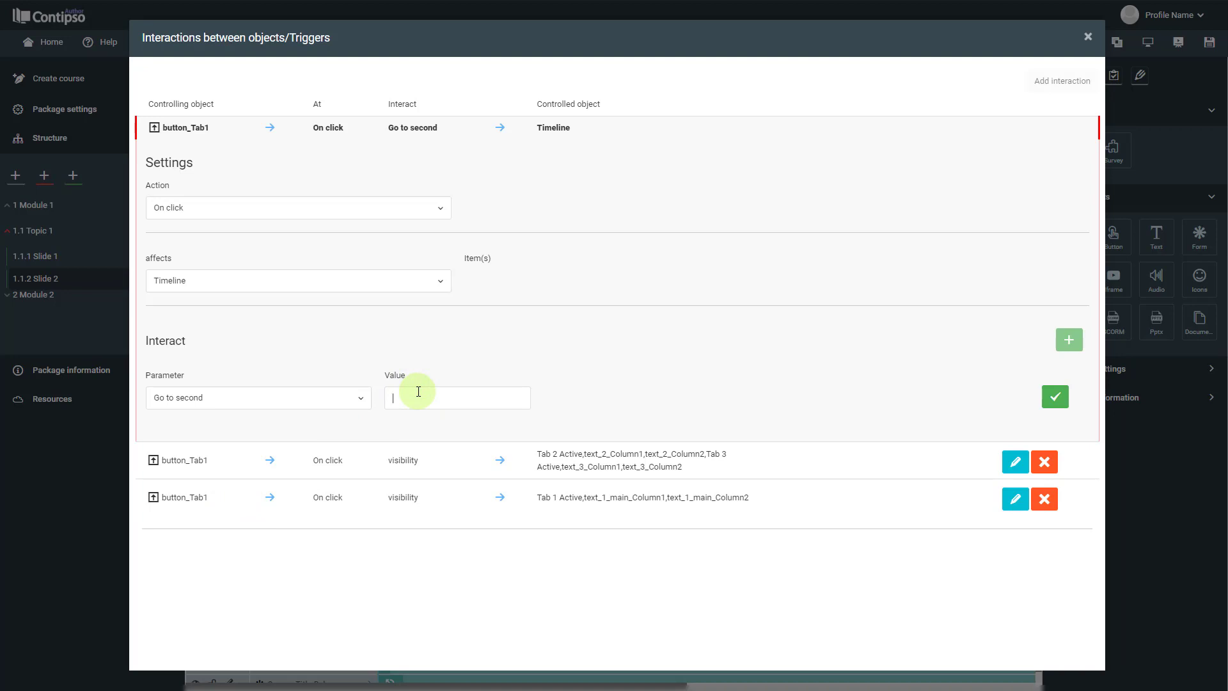
{"action": "type", "text": "15"}
{"action": "left_click", "coordinate": [1055, 396]}
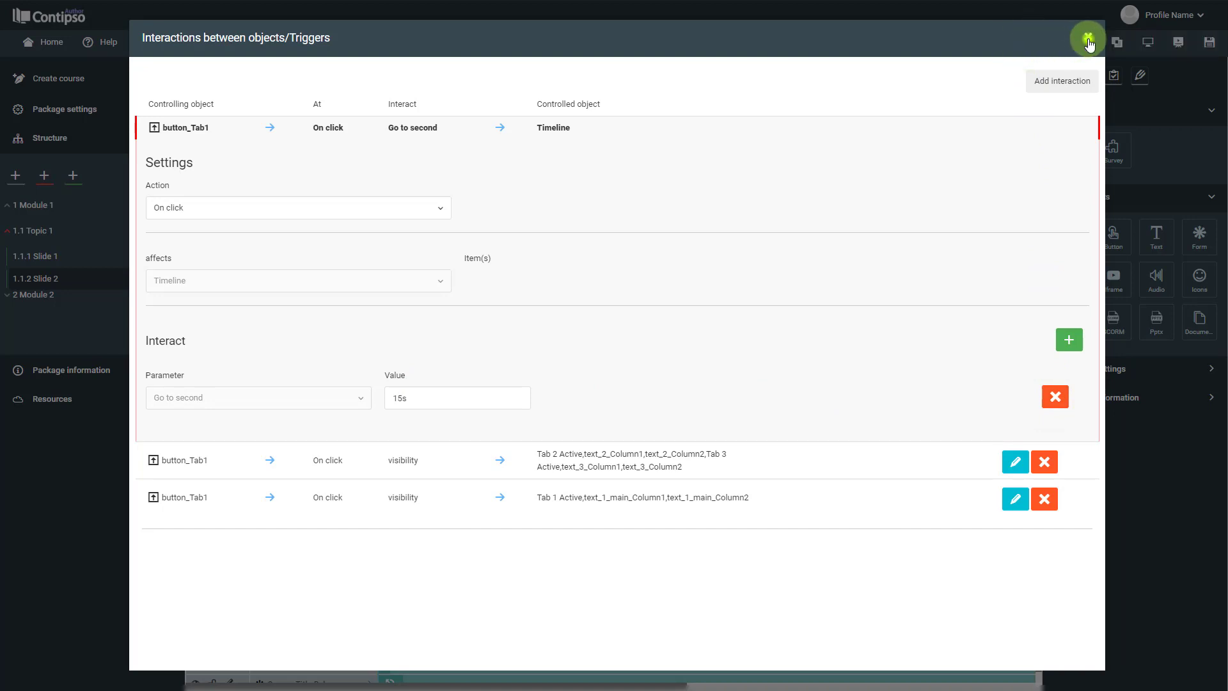
{"action": "left_click", "coordinate": [1089, 42]}
{"action": "left_click", "coordinate": [1006, 199]}
- Add another interaction to button_Tab2 with the action "On click", affecting the Timeline
{"action": "left_click", "coordinate": [626, 165]}
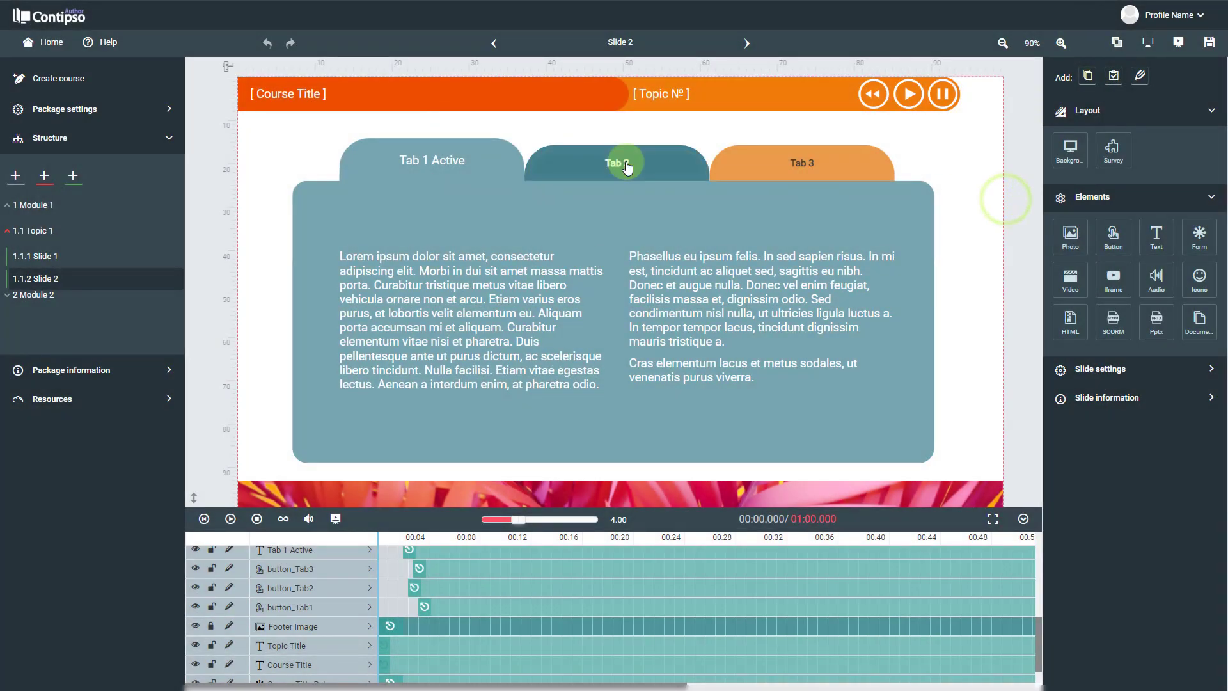
{"action": "left_click", "coordinate": [626, 167]}
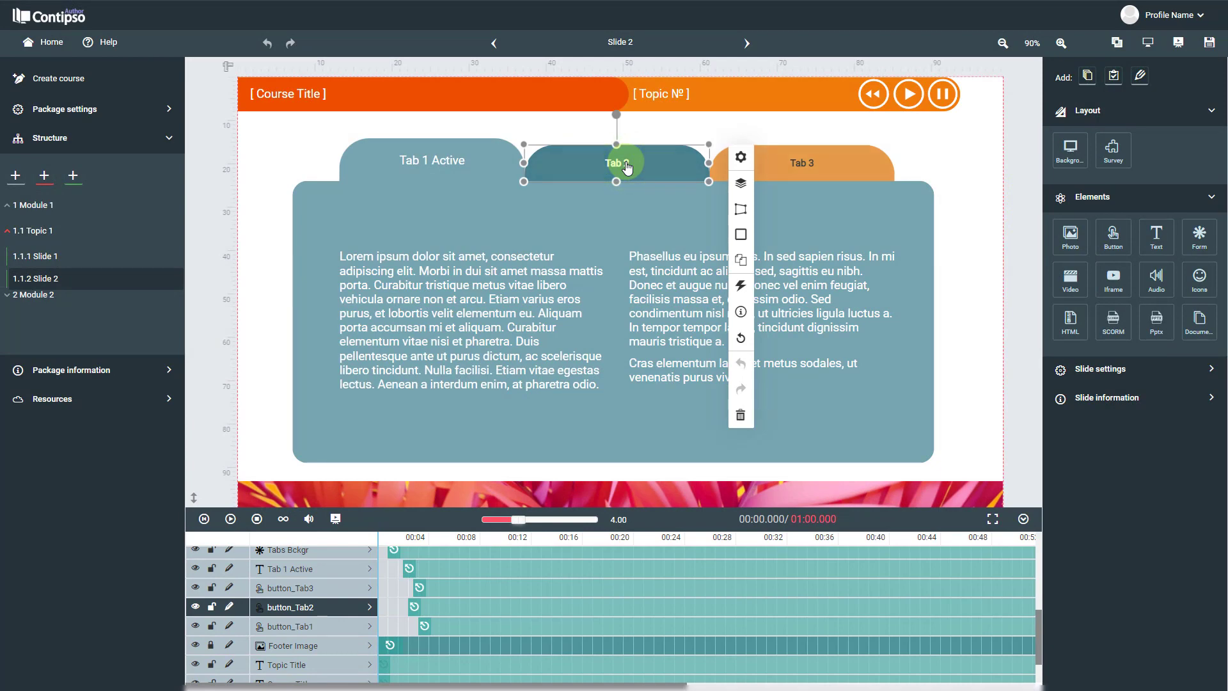
{"action": "left_click", "coordinate": [741, 288]}
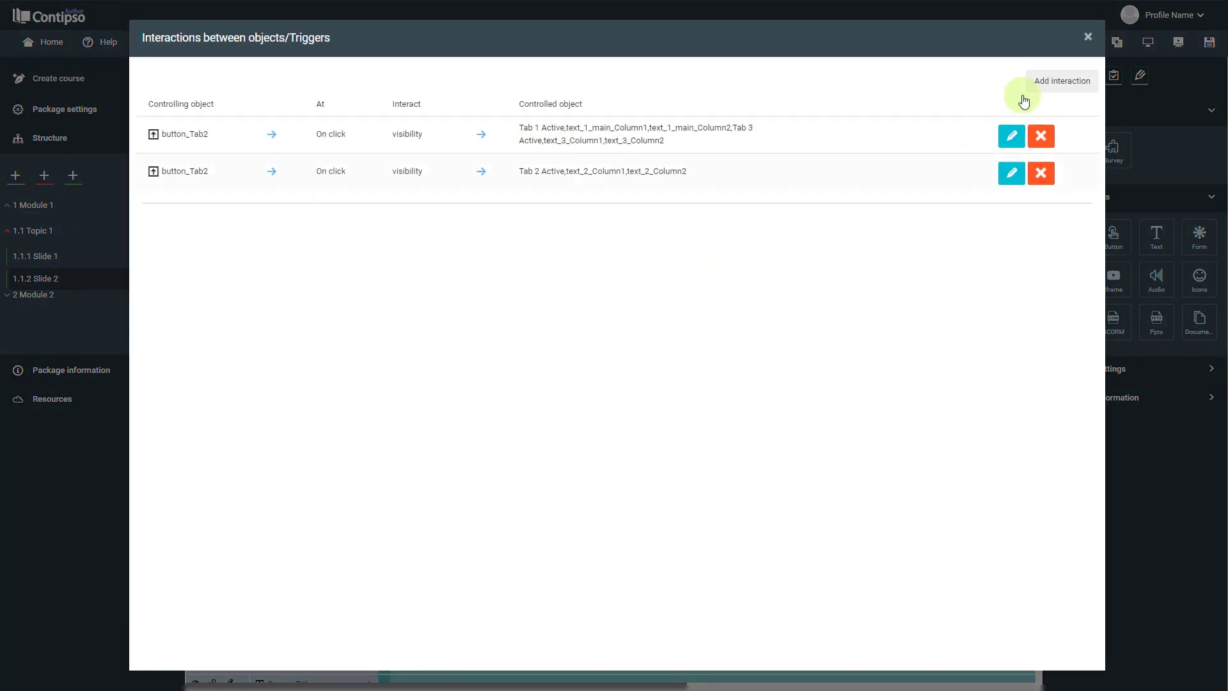
{"action": "left_click", "coordinate": [1037, 83]}
{"action": "left_click", "coordinate": [313, 208]}
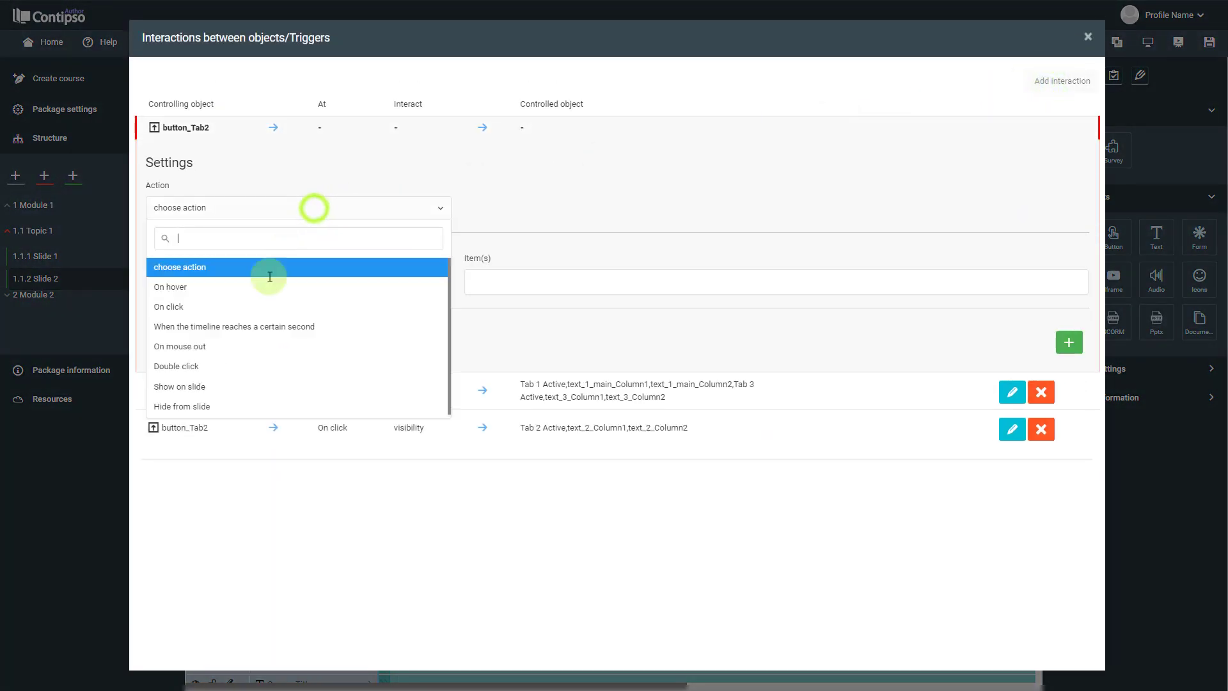
{"action": "left_click", "coordinate": [249, 314]}
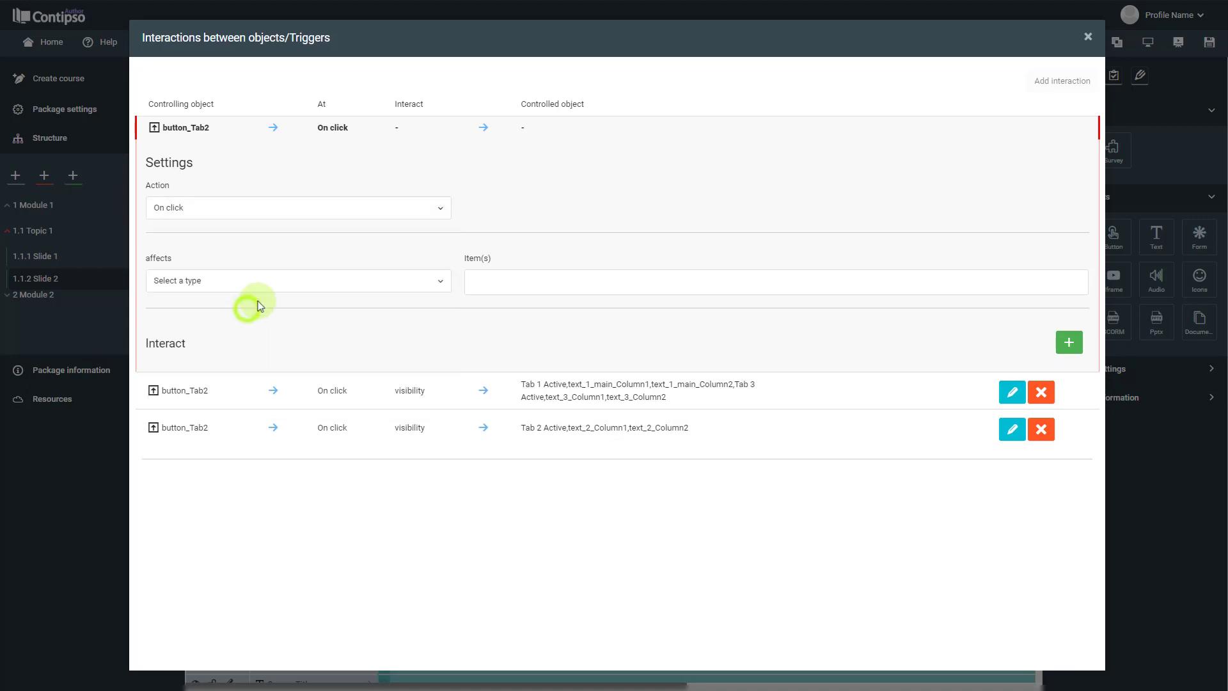
{"action": "left_click", "coordinate": [286, 280]}
{"action": "left_click", "coordinate": [243, 379]}
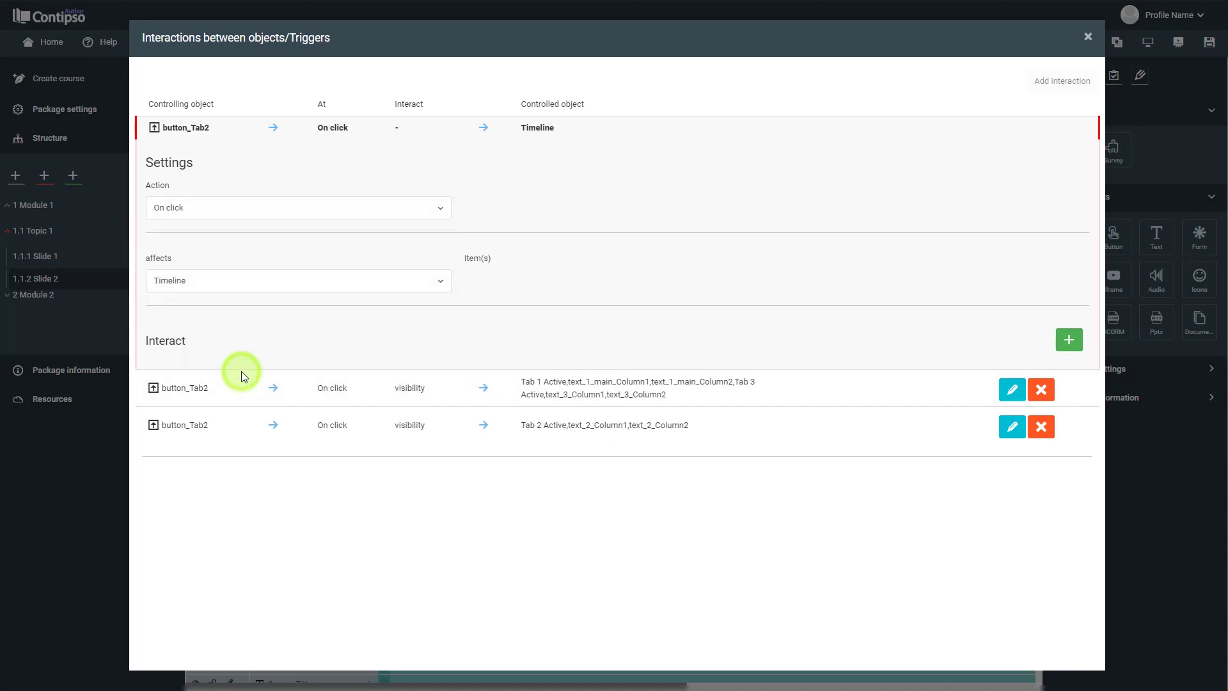
- Give button_Tab2's new interaction the Go to second parameter with value 30s, apply it, and leave the settings with nothing selected
{"action": "left_click", "coordinate": [1074, 344]}
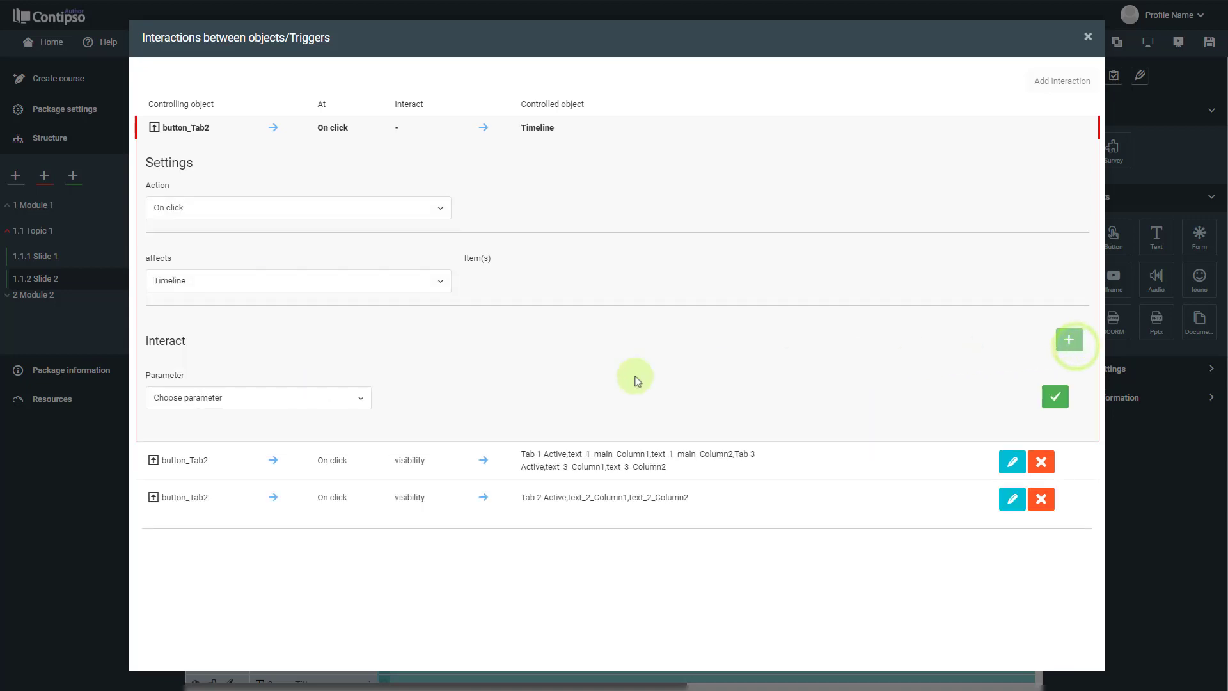
{"action": "left_click", "coordinate": [275, 398]}
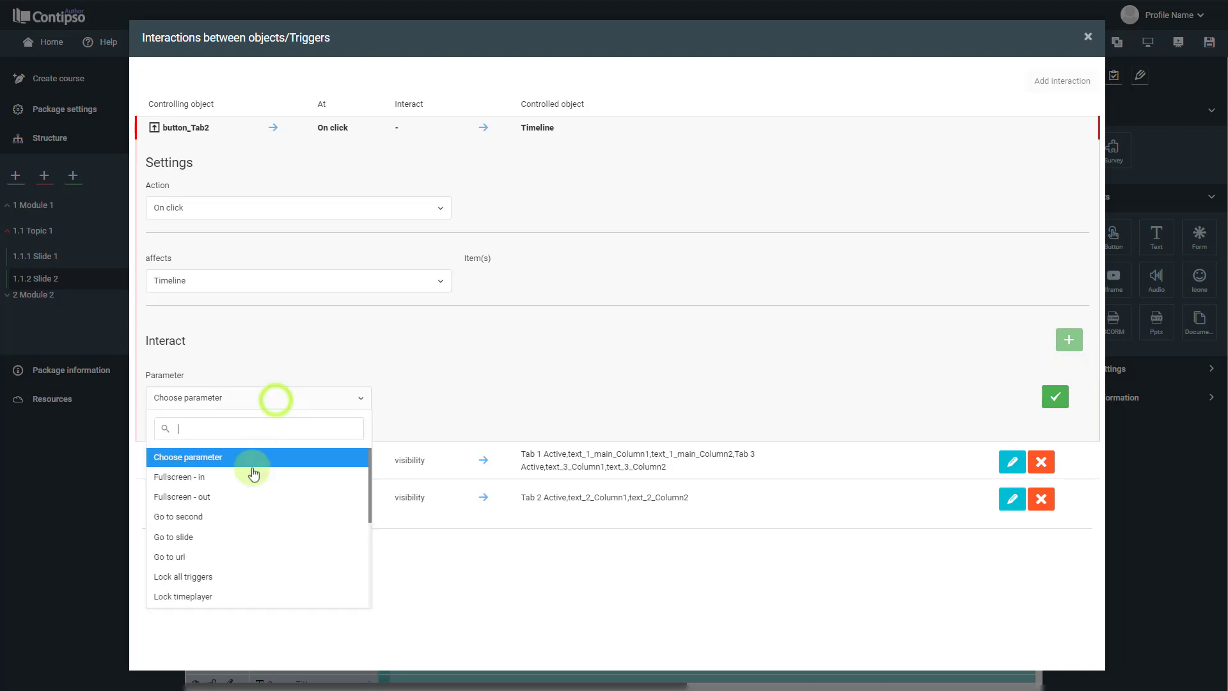
{"action": "left_click", "coordinate": [234, 517]}
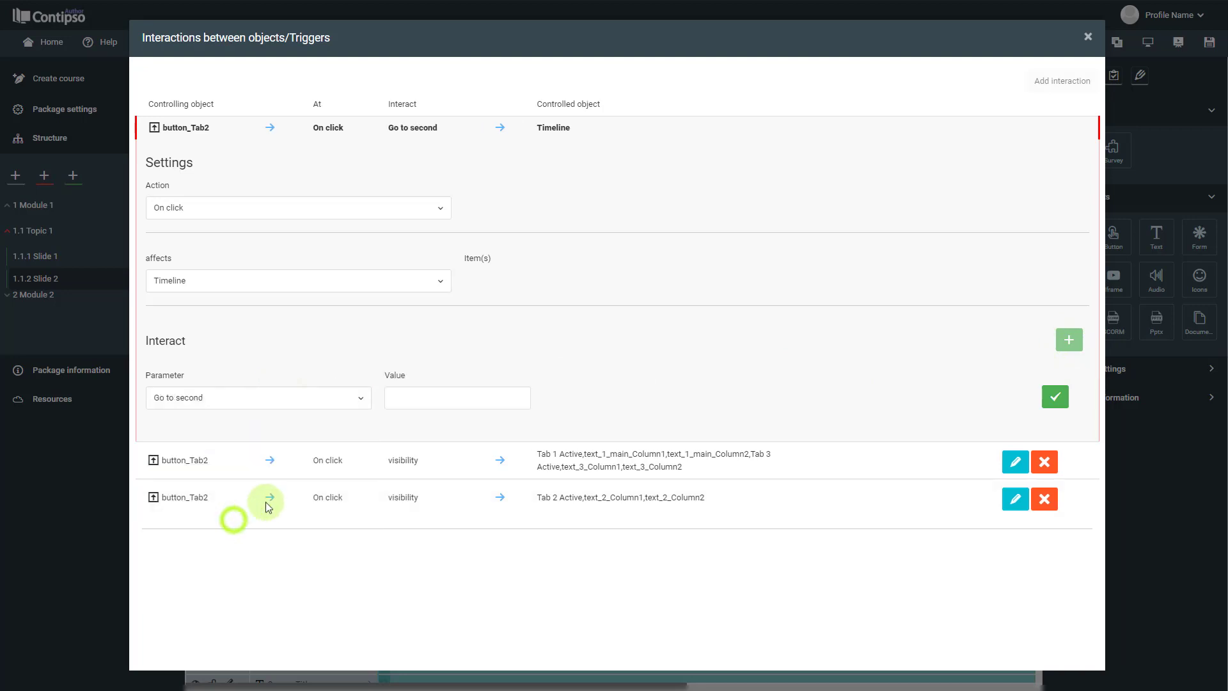
{"action": "left_click", "coordinate": [458, 395]}
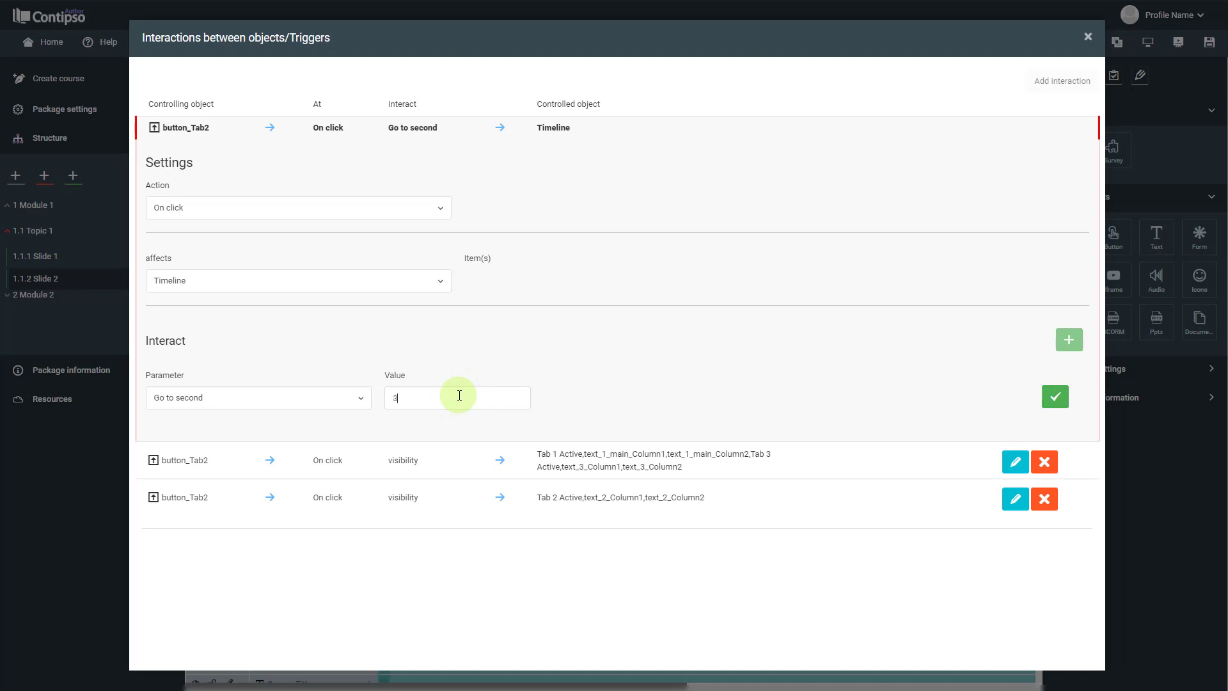
{"action": "type", "text": "30"}
{"action": "left_click", "coordinate": [1055, 396]}
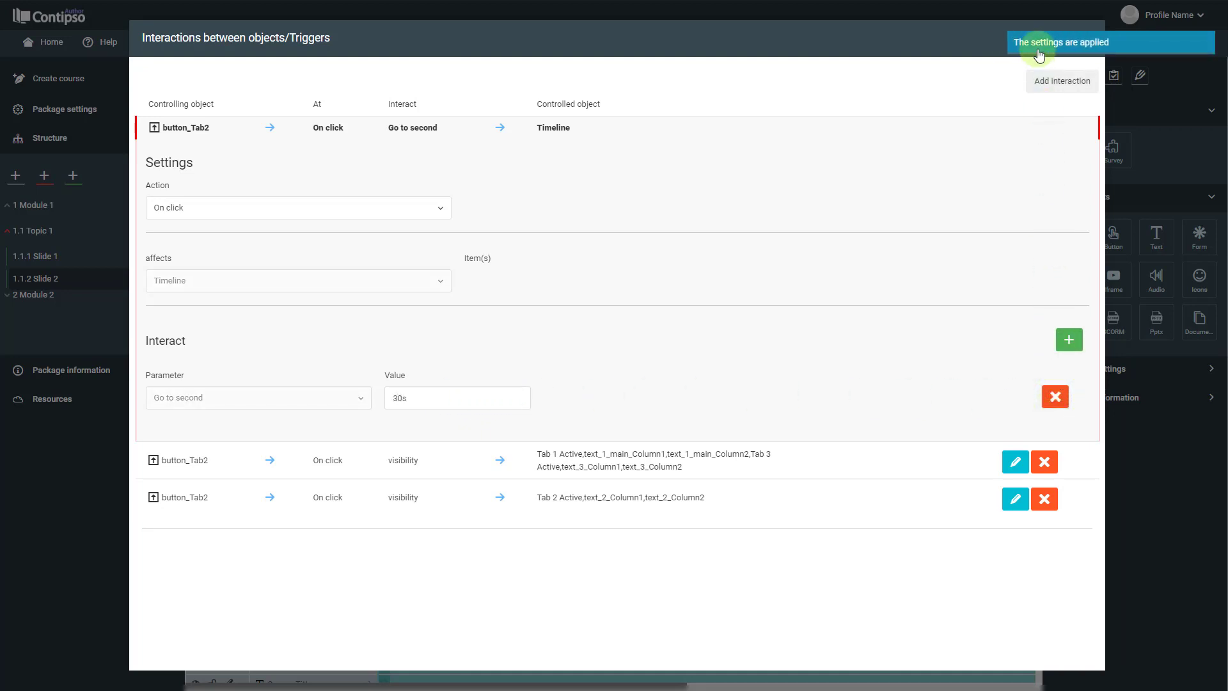
{"action": "left_click", "coordinate": [1087, 37]}
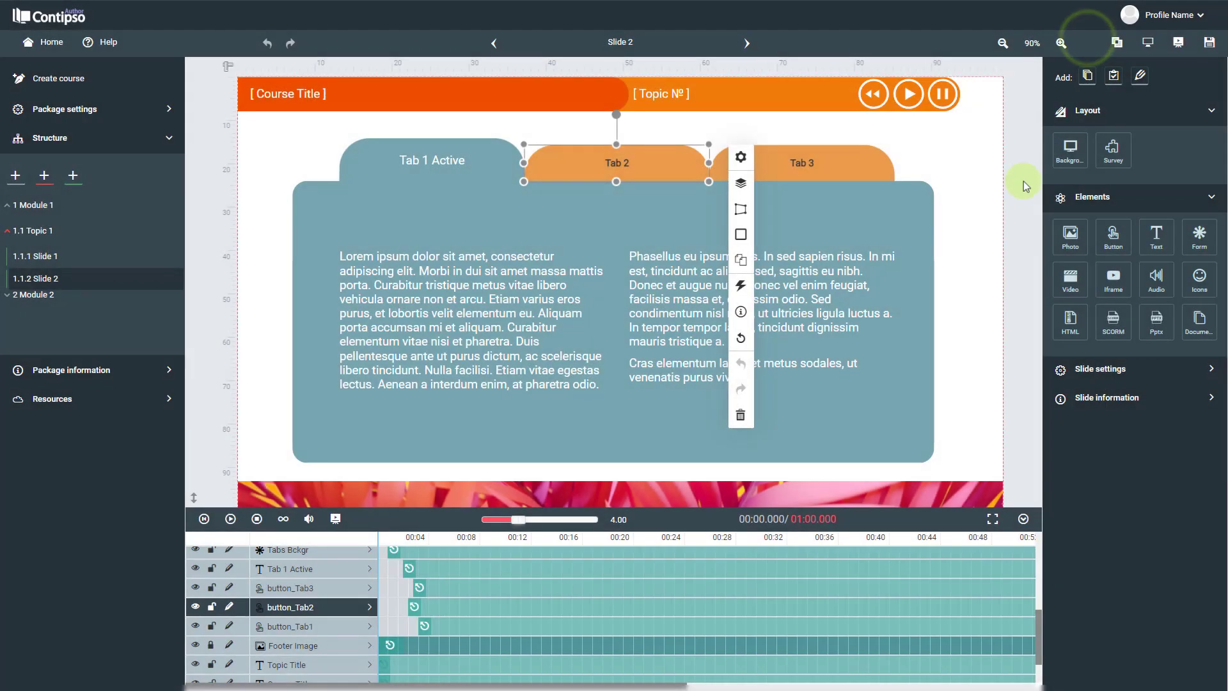
{"action": "left_click", "coordinate": [1010, 209]}
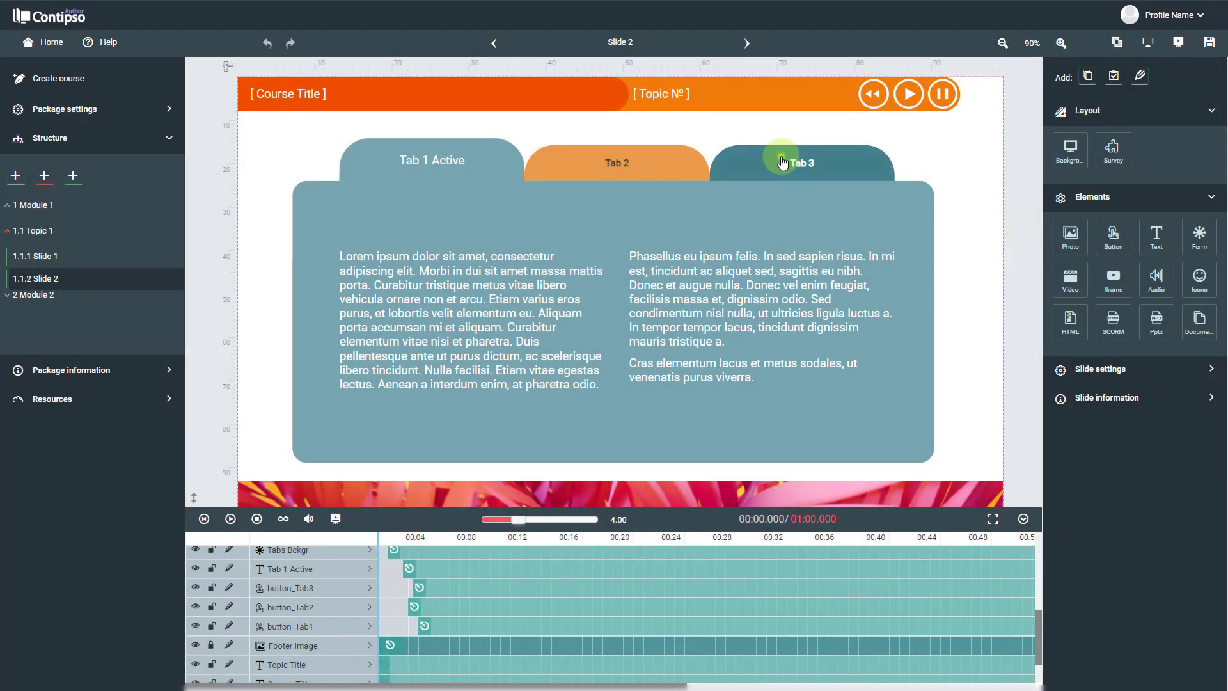
- Add another interaction to button_Tab3 with the action "On click", affecting the Timeline
{"action": "left_click", "coordinate": [783, 163]}
{"action": "left_click", "coordinate": [924, 284]}
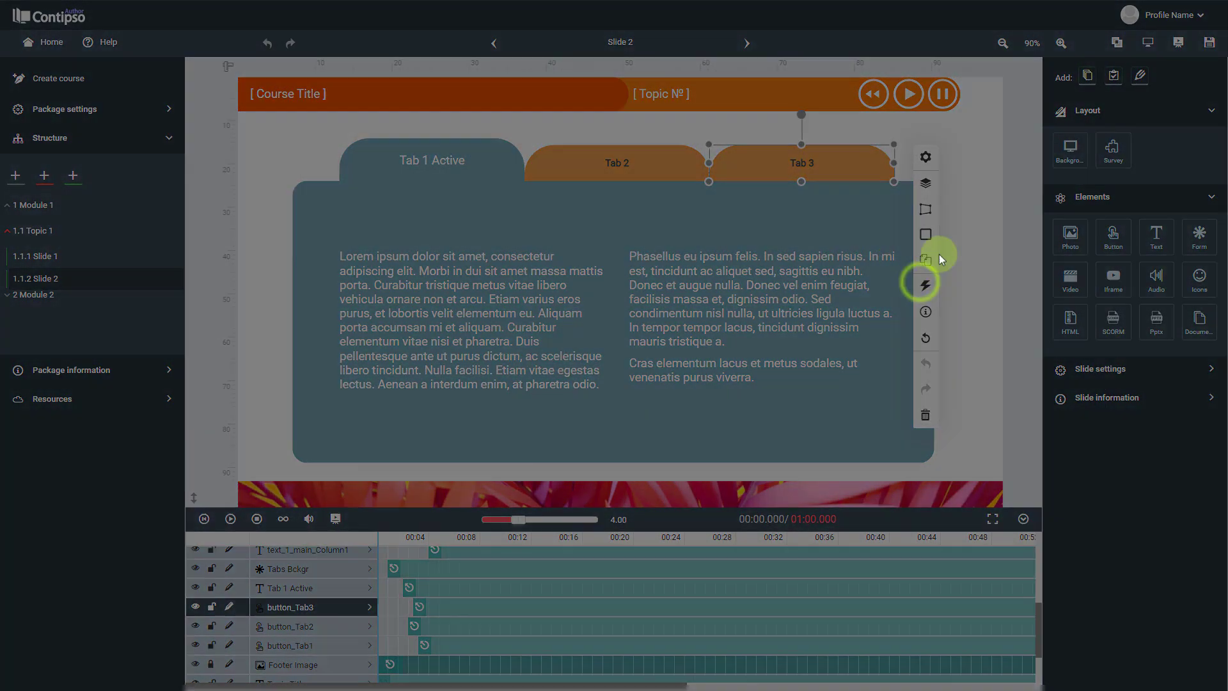
{"action": "left_click", "coordinate": [1052, 88]}
{"action": "left_click", "coordinate": [309, 206]}
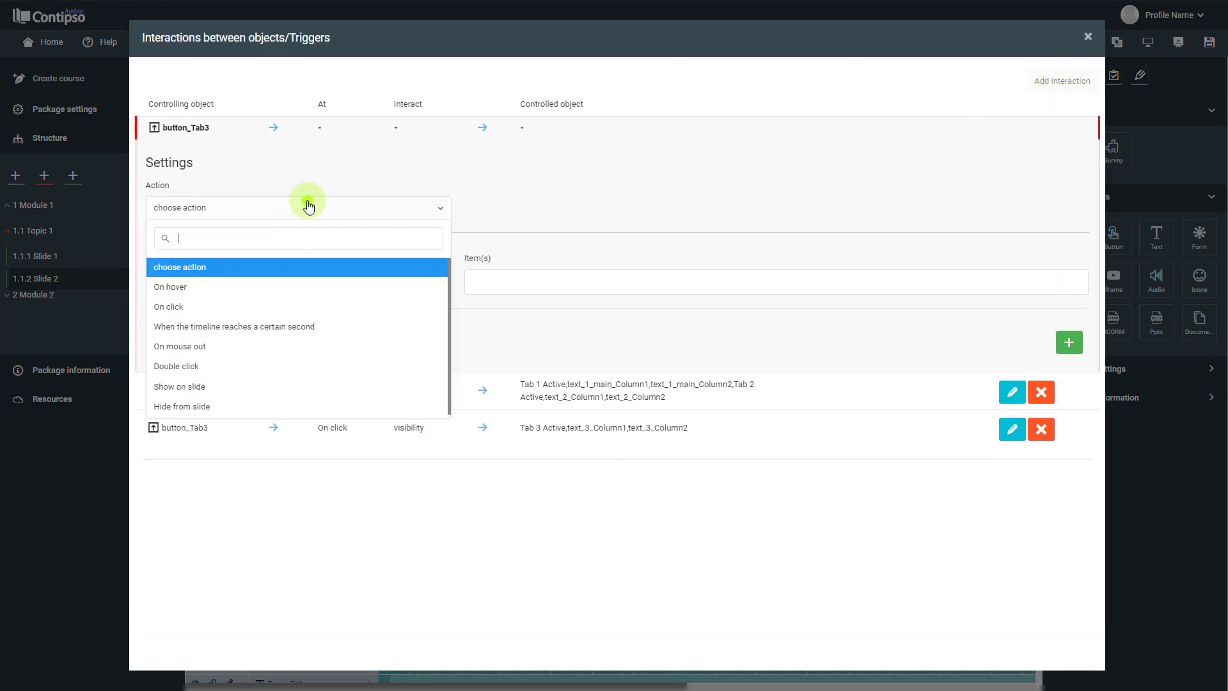
{"action": "left_click", "coordinate": [253, 291]}
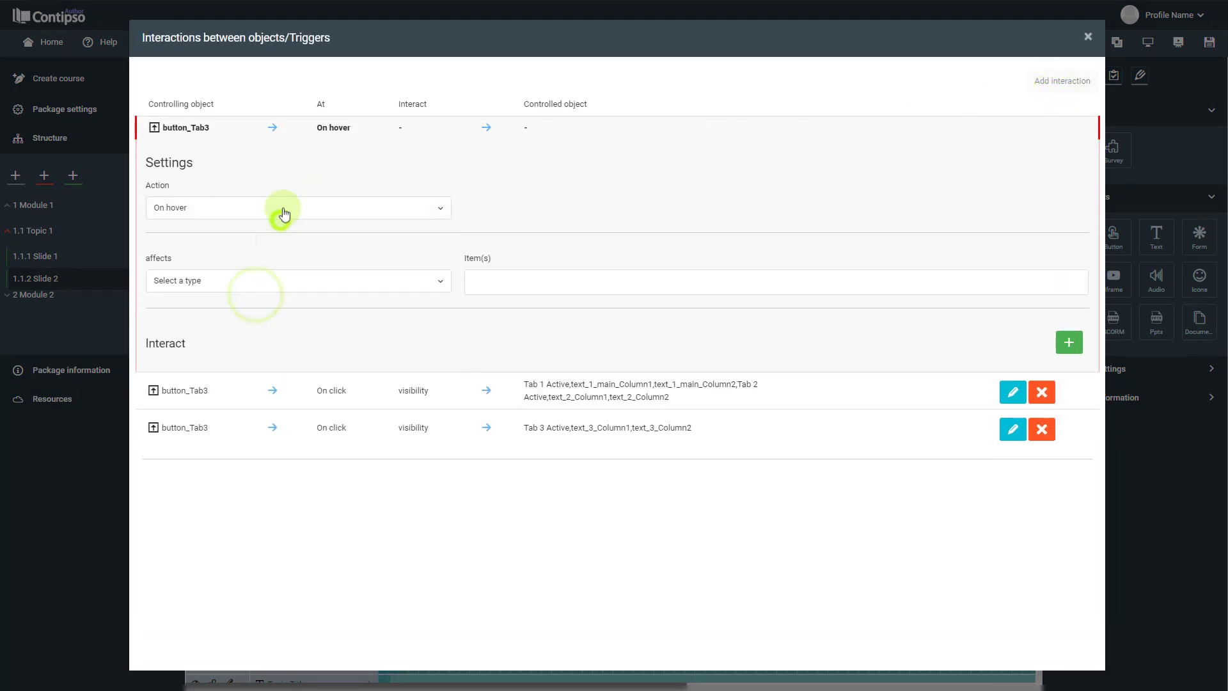
{"action": "left_click", "coordinate": [285, 214]}
{"action": "left_click", "coordinate": [246, 300]}
{"action": "left_click", "coordinate": [268, 278]}
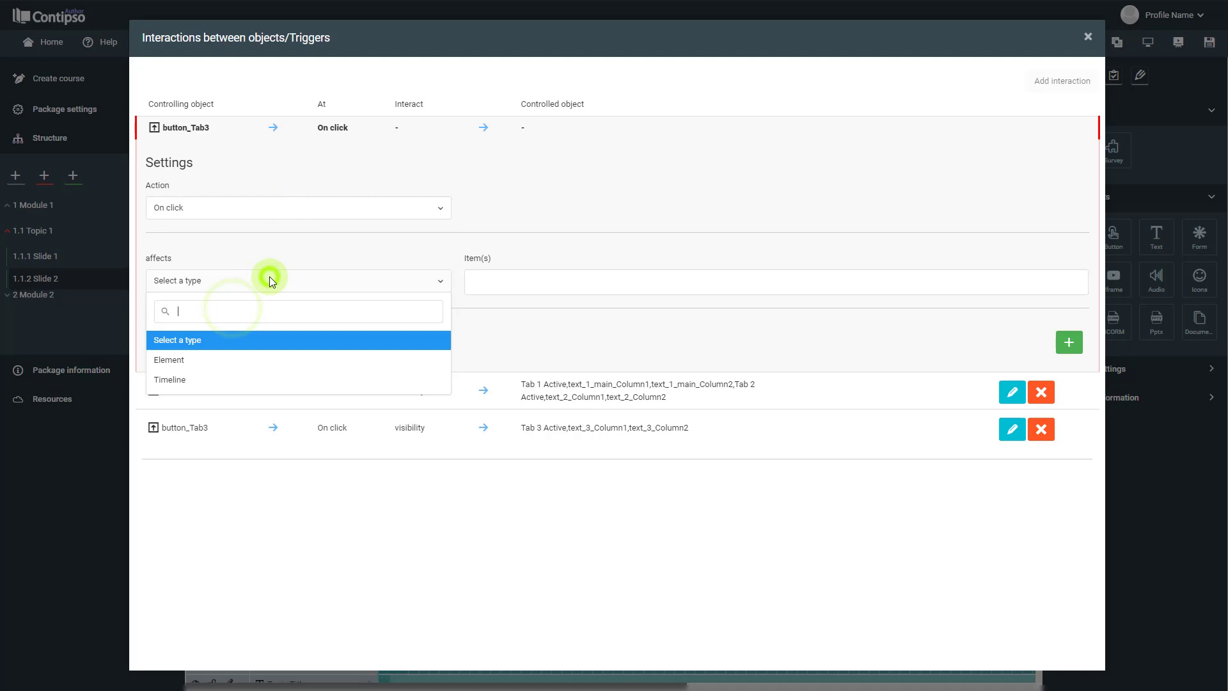
{"action": "left_click", "coordinate": [254, 380]}
- Give button_Tab3's new interaction the Go to second parameter with value 45s, apply it, and leave the settings with nothing selected
{"action": "left_click", "coordinate": [1069, 340]}
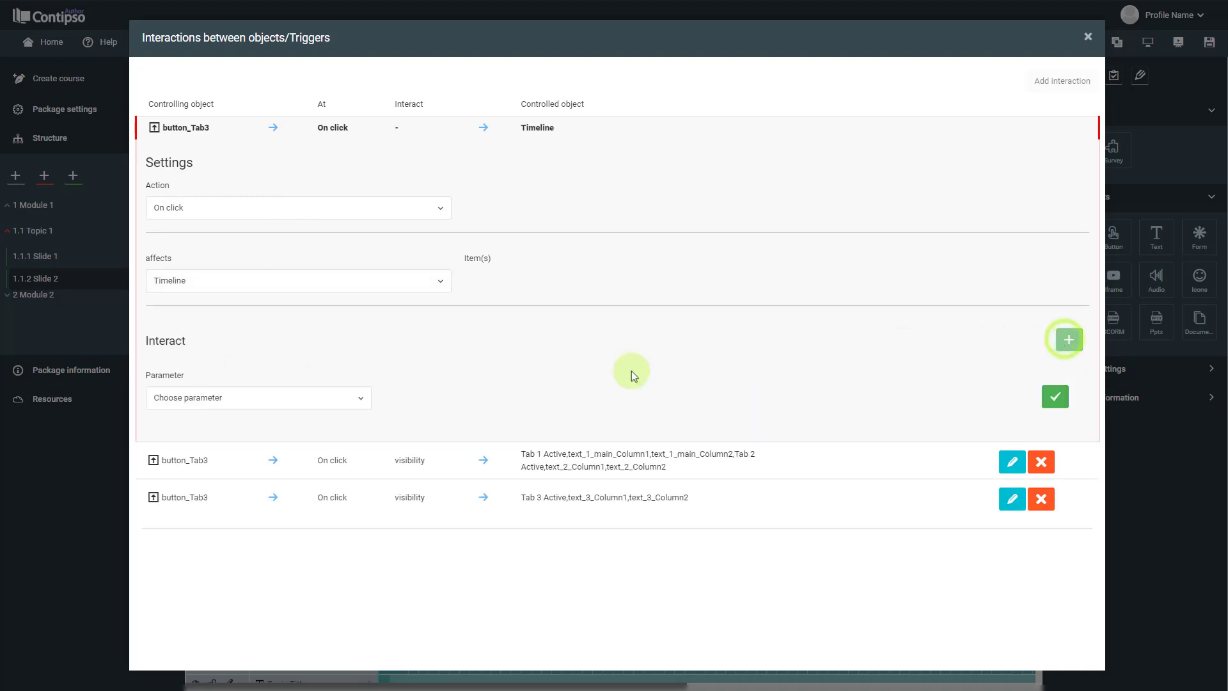
{"action": "left_click", "coordinate": [294, 397]}
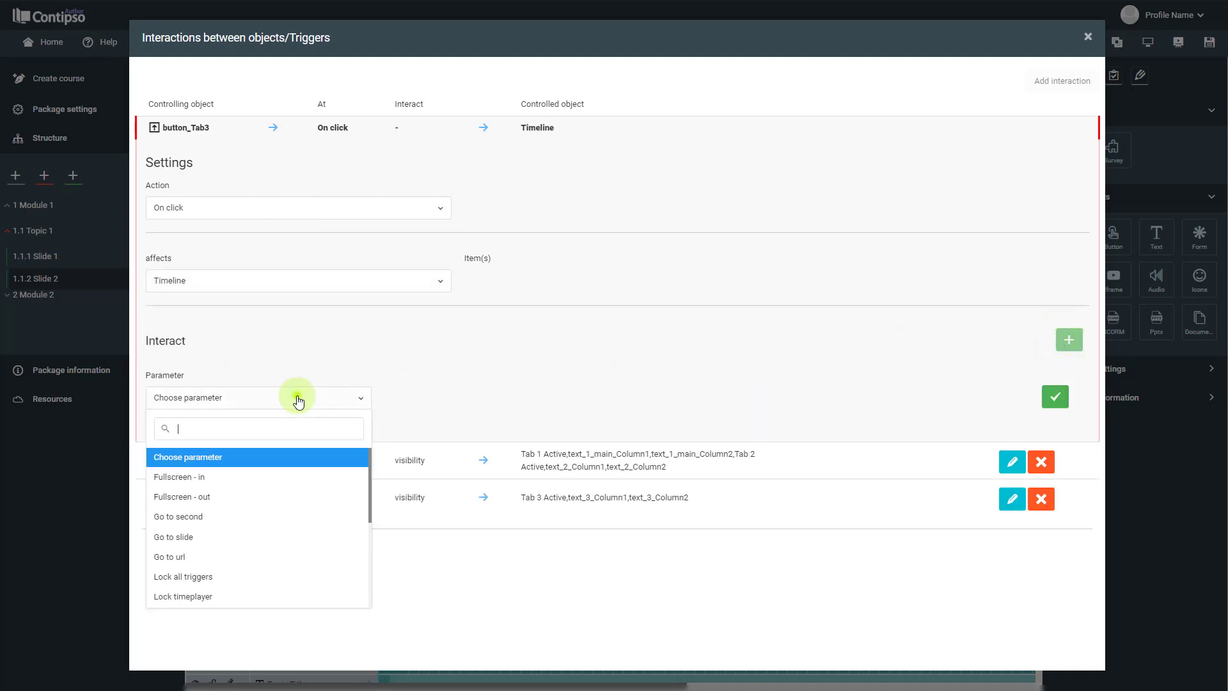
{"action": "left_click", "coordinate": [240, 517]}
{"action": "left_click", "coordinate": [447, 398]}
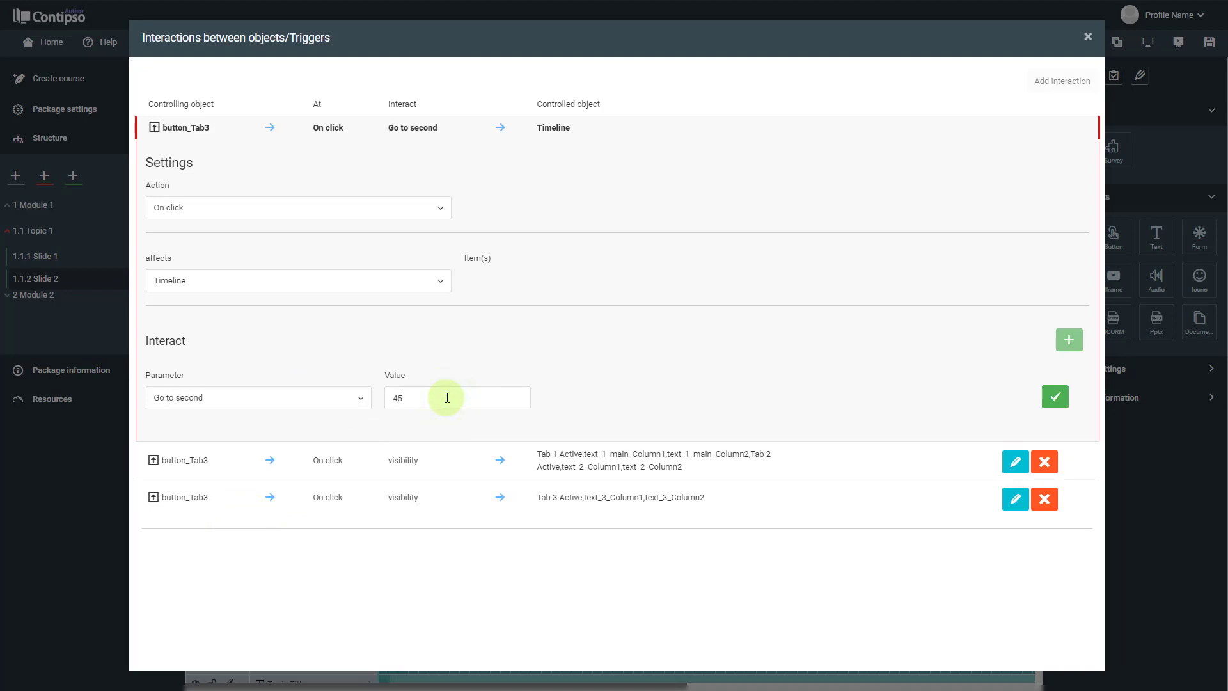
{"action": "type", "text": "45"}
{"action": "left_click", "coordinate": [1043, 394]}
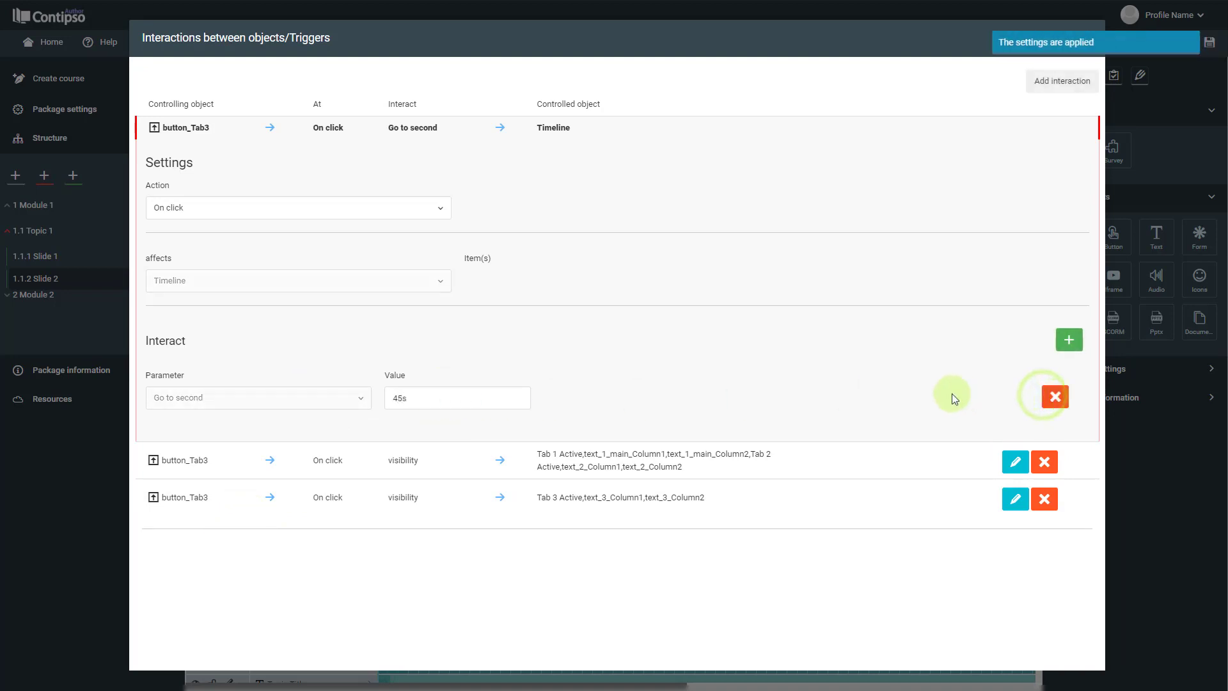
{"action": "left_click", "coordinate": [918, 394]}
{"action": "left_click", "coordinate": [1049, 43]}
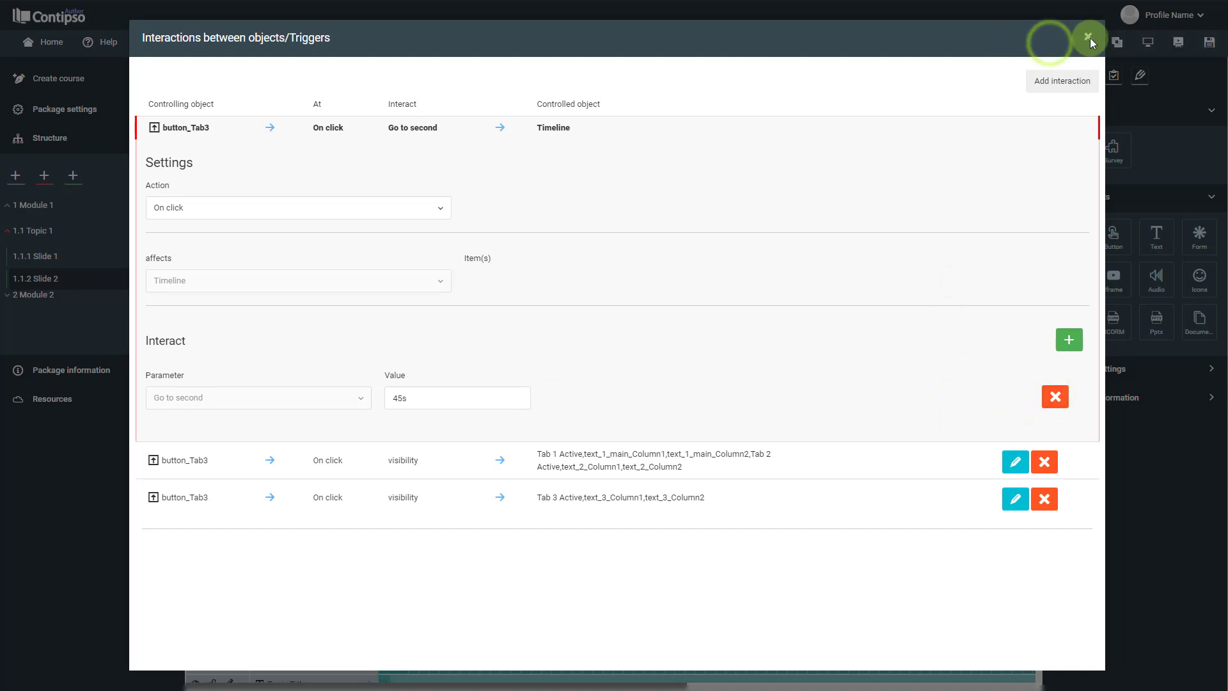
{"action": "left_click", "coordinate": [1090, 41]}
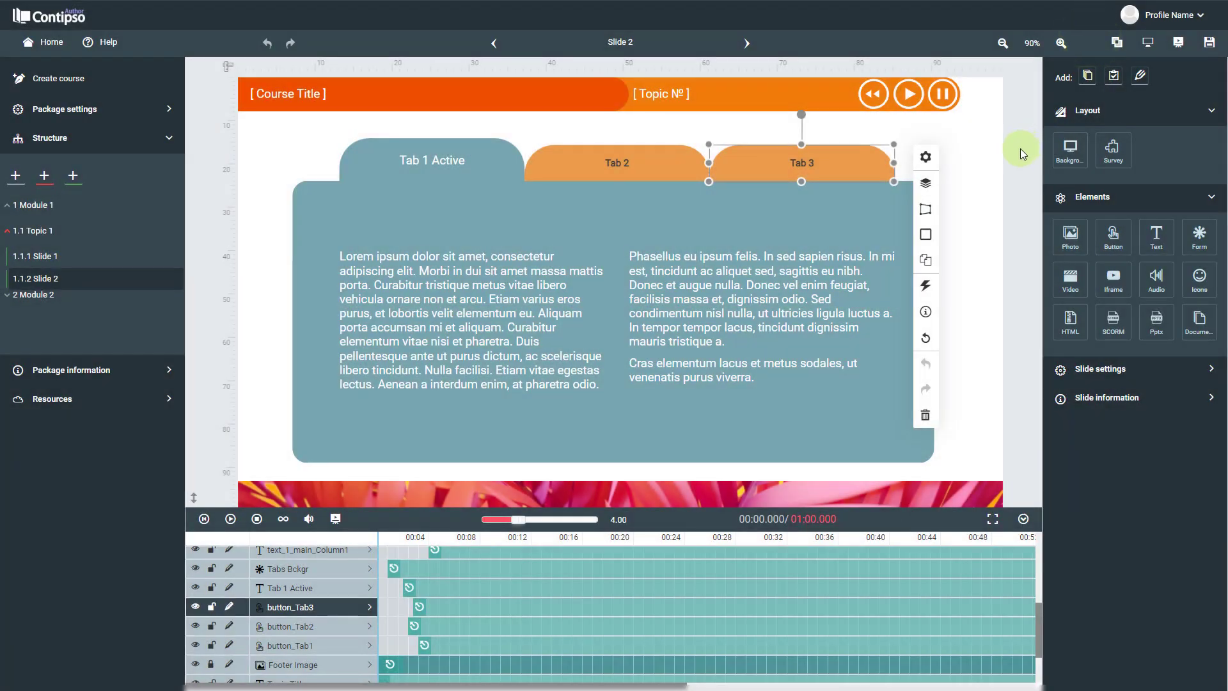
{"action": "left_click", "coordinate": [1020, 148]}
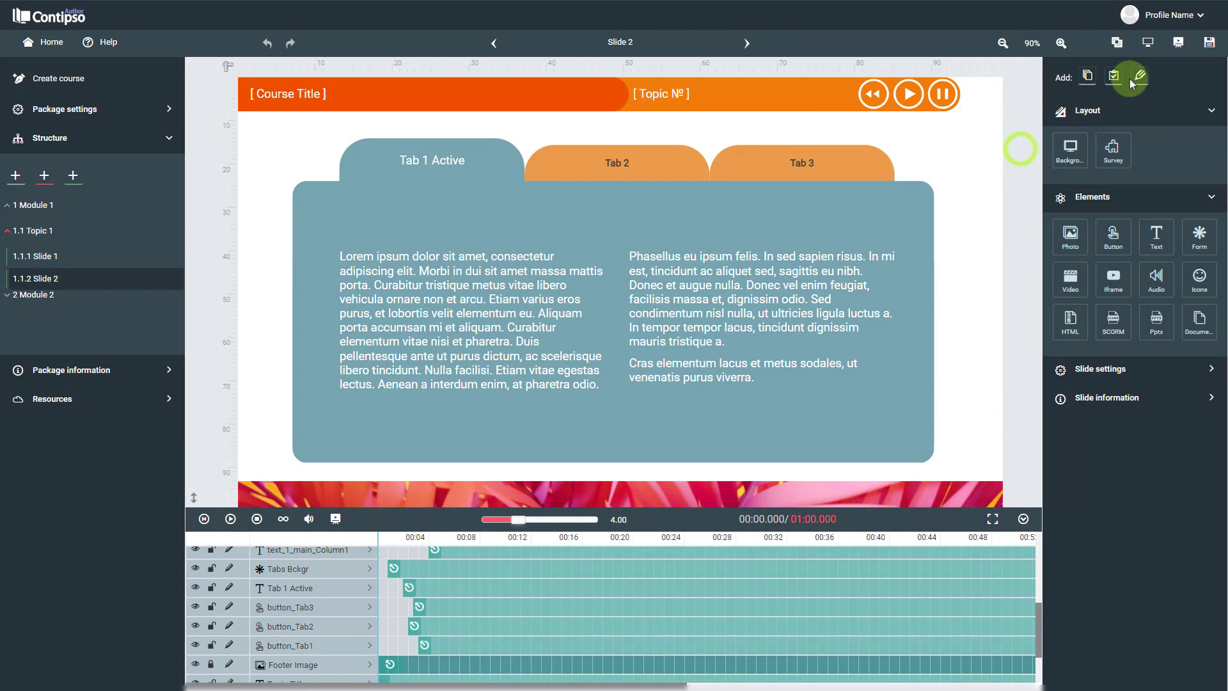
- Preview Slide 2 in full screen to test the tab buttons' timeline jumps
{"action": "left_click", "coordinate": [1180, 46]}
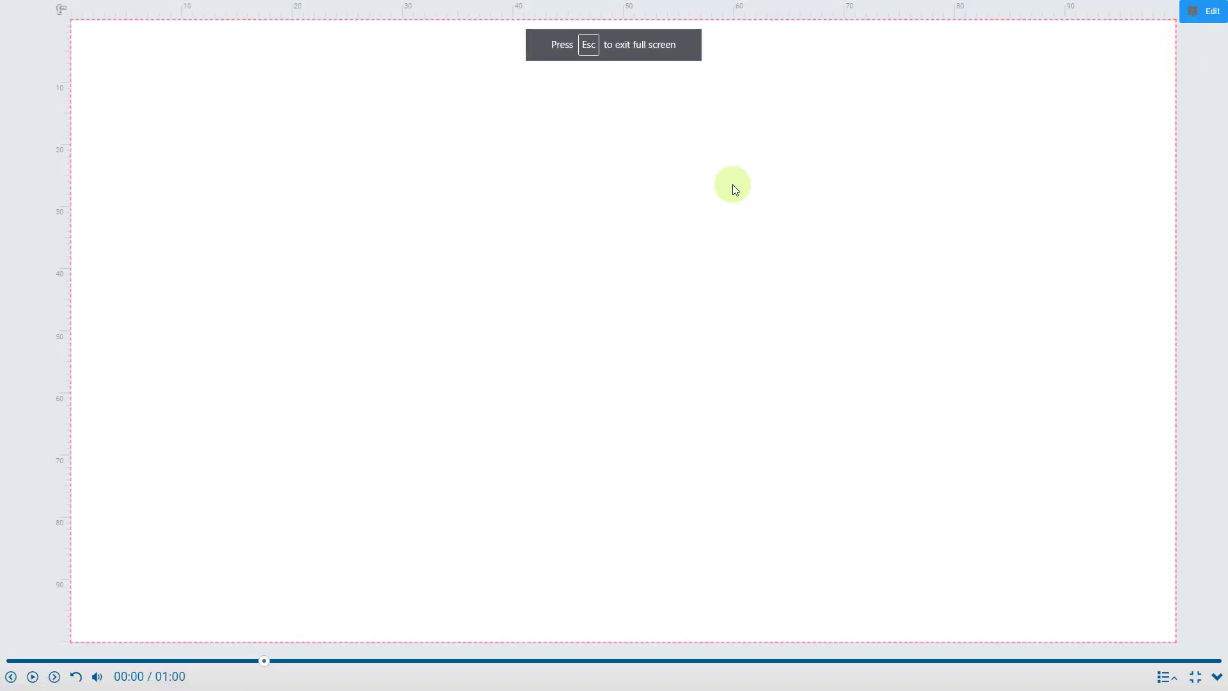